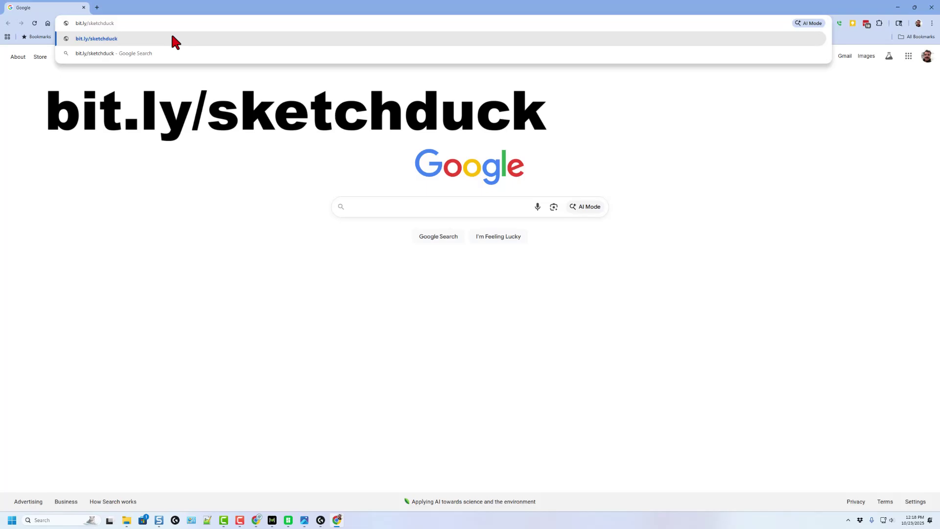
# Go to bit.ly/sketchduck to load the duck starter design page.
pyautogui.press('Return')
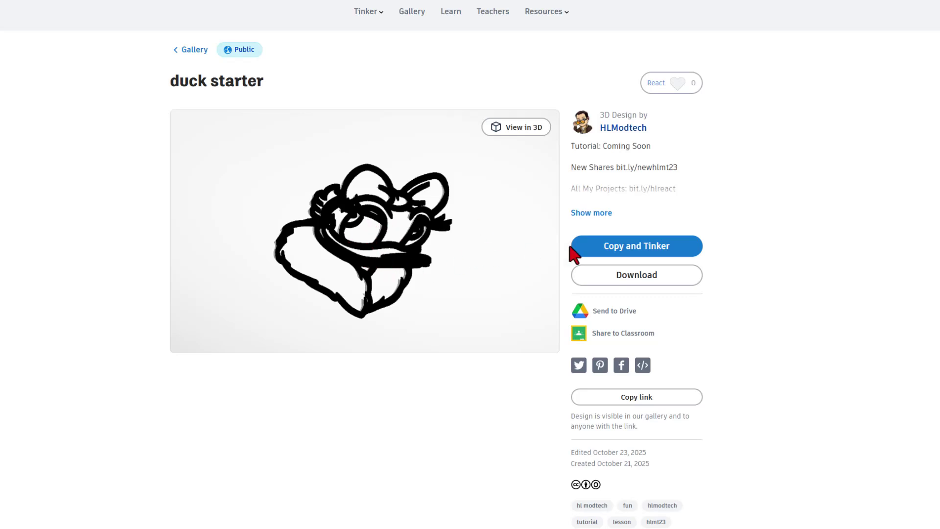
# Give the duck starter design an Awesome, A+ reaction.
pyautogui.click(668, 85)
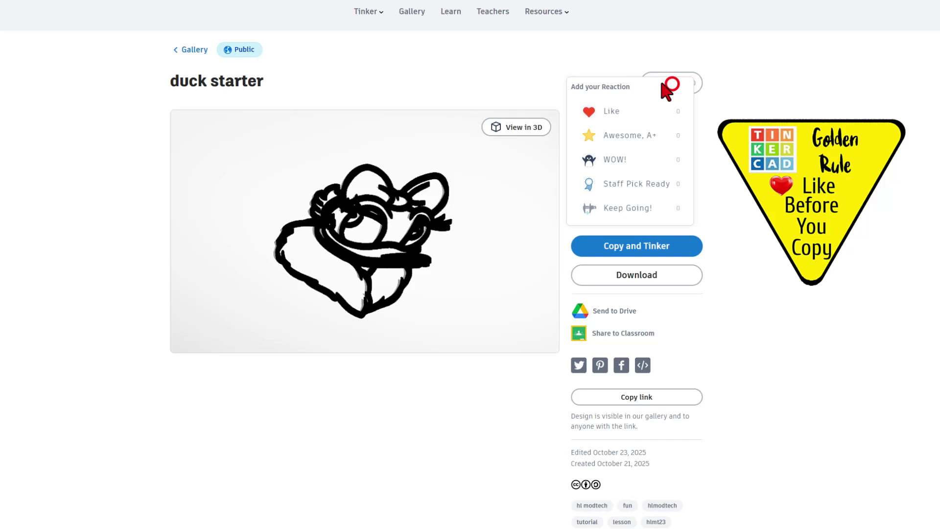
pyautogui.click(639, 136)
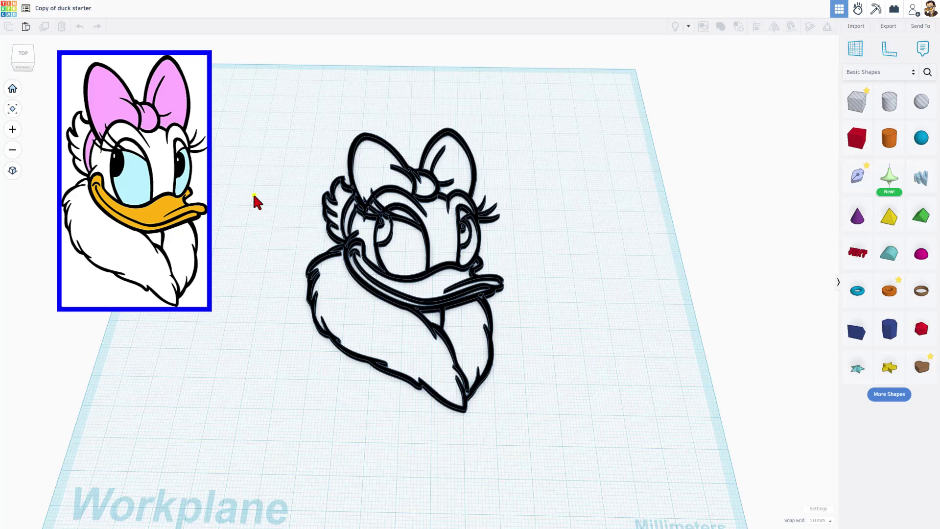
# Select the Daisy outline model and duplicate it in place with Ctrl+D.
pyautogui.moveTo(254, 195); pyautogui.dragTo(248, 196, button='right')
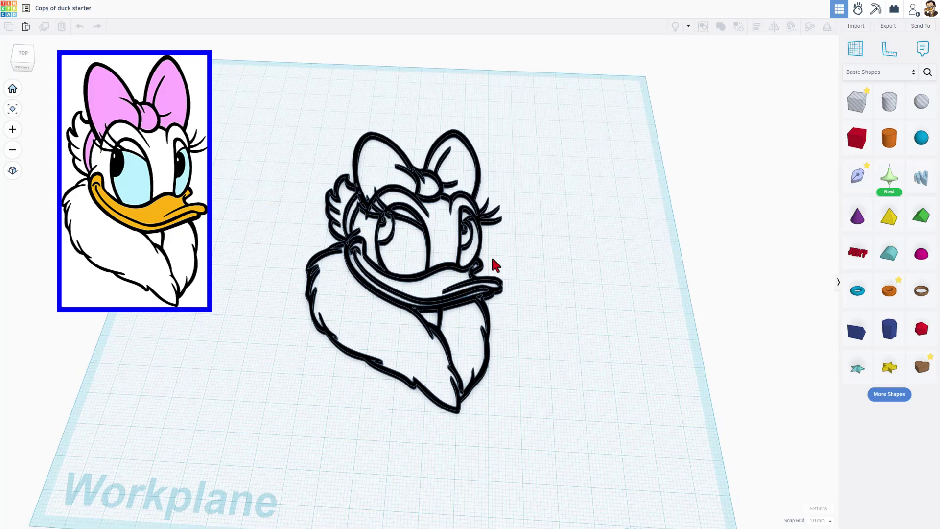
pyautogui.click(472, 267)
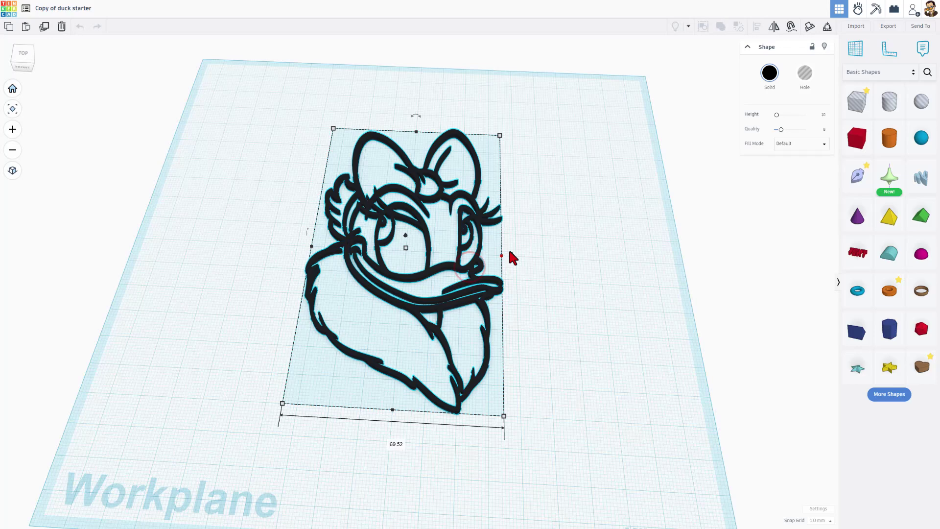
pyautogui.click(536, 230)
pyautogui.click(474, 268)
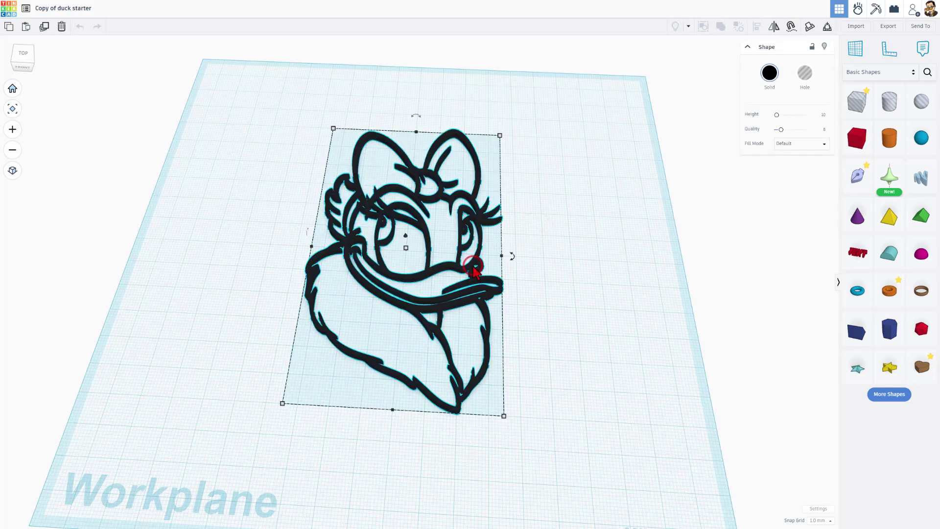
pyautogui.hotkey('ctrl', 'd')
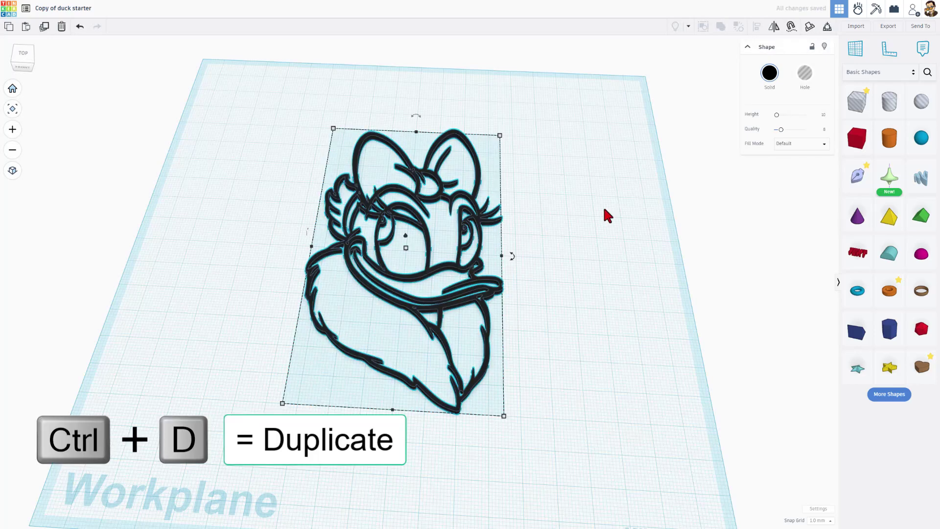
# Set the copy to Silhouette fill with a 1.00 offset and colour it white.
pyautogui.click(783, 145)
pyautogui.click(788, 167)
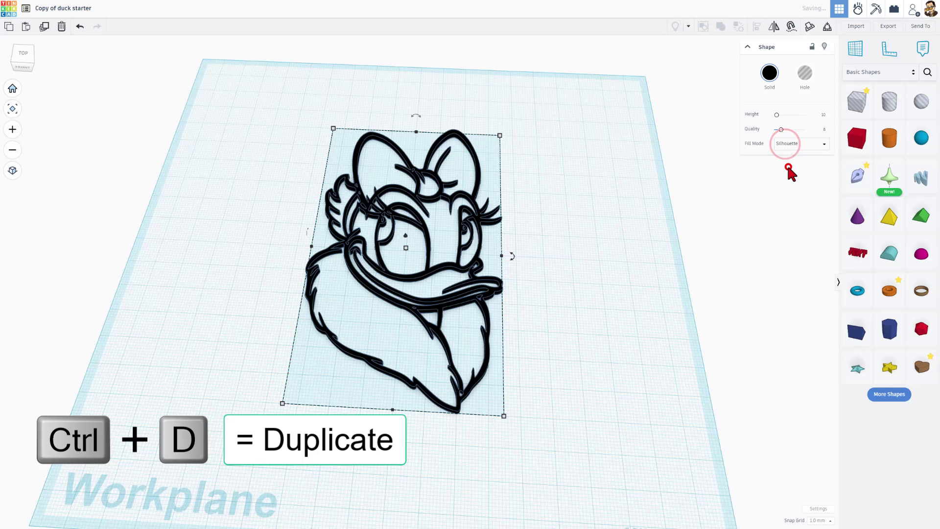
pyautogui.moveTo(447, 264); pyautogui.dragTo(451, 257)
pyautogui.click(445, 251)
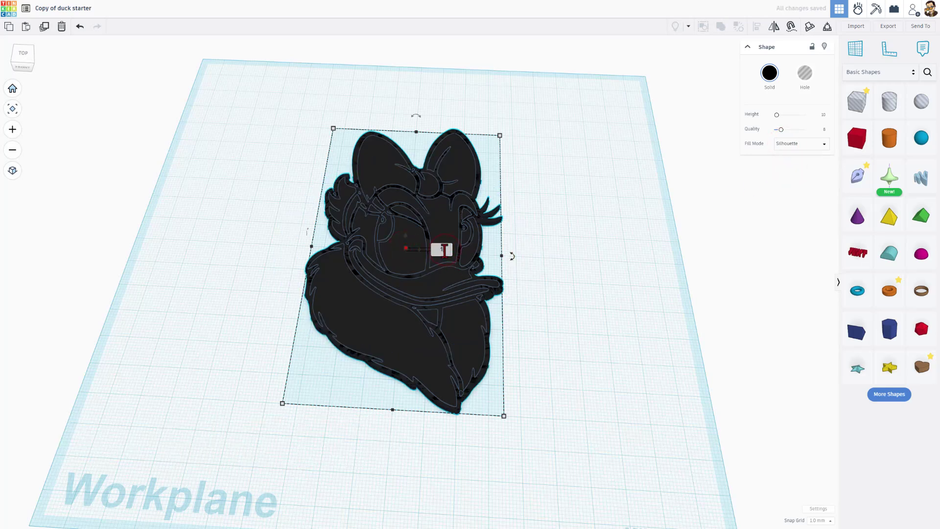
pyautogui.write('1')
pyautogui.press('Return')
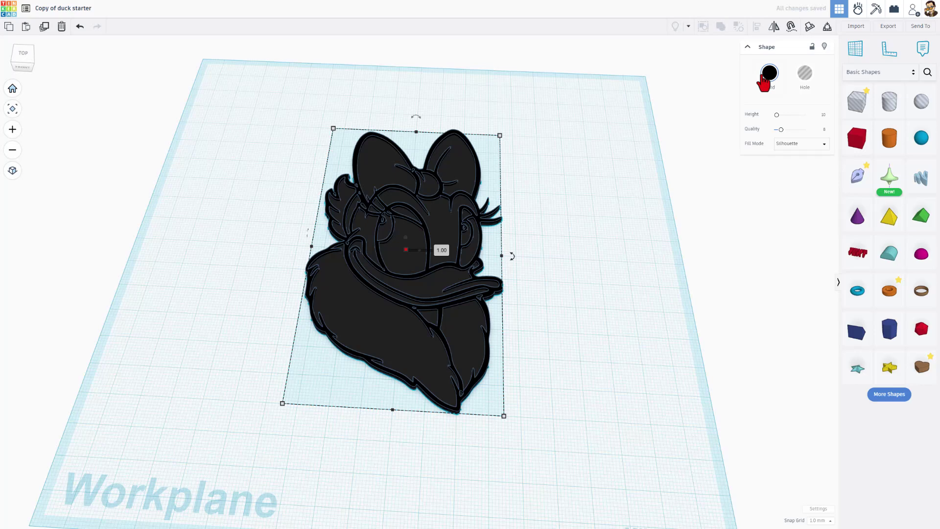
pyautogui.click(770, 73)
pyautogui.moveTo(717, 162)
pyautogui.mouseDown()
pyautogui.moveTo(714, 174)
pyautogui.moveTo(704, 159)
pyautogui.mouseUp()
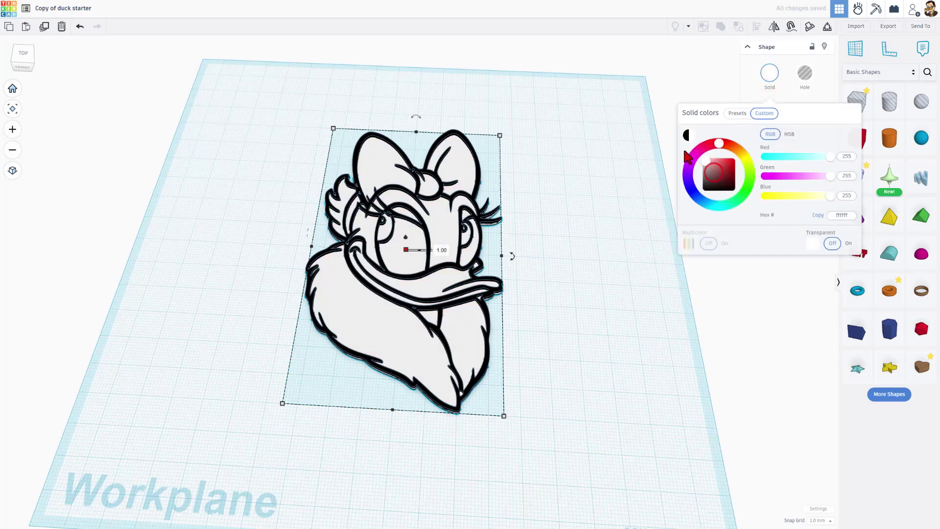
pyautogui.click(569, 137)
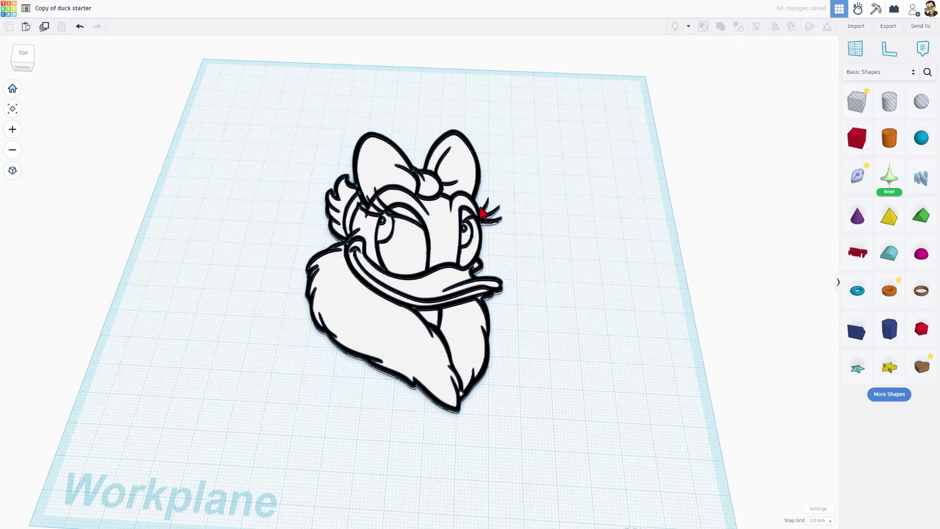
# Duplicate the duck outline and set it to Outer Line fill with Round corners.
pyautogui.click(494, 216)
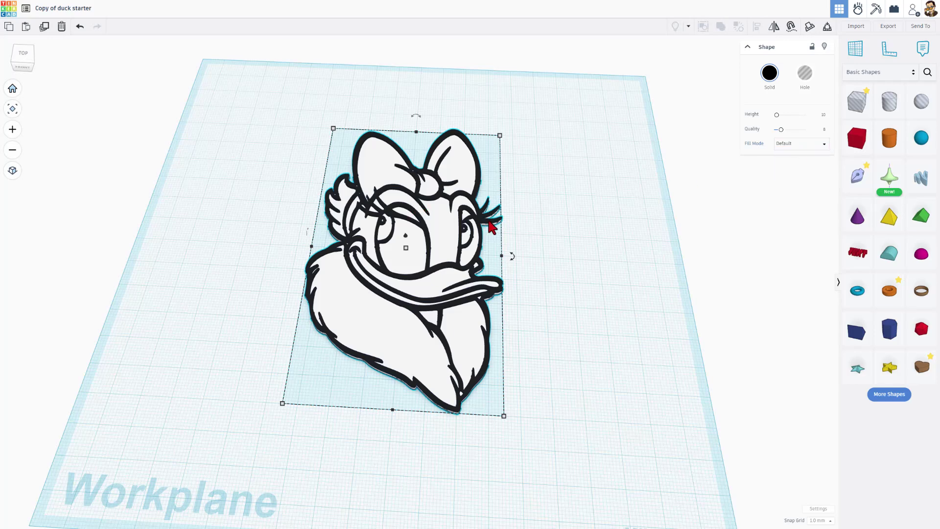
pyautogui.hotkey('ctrl', 'd')
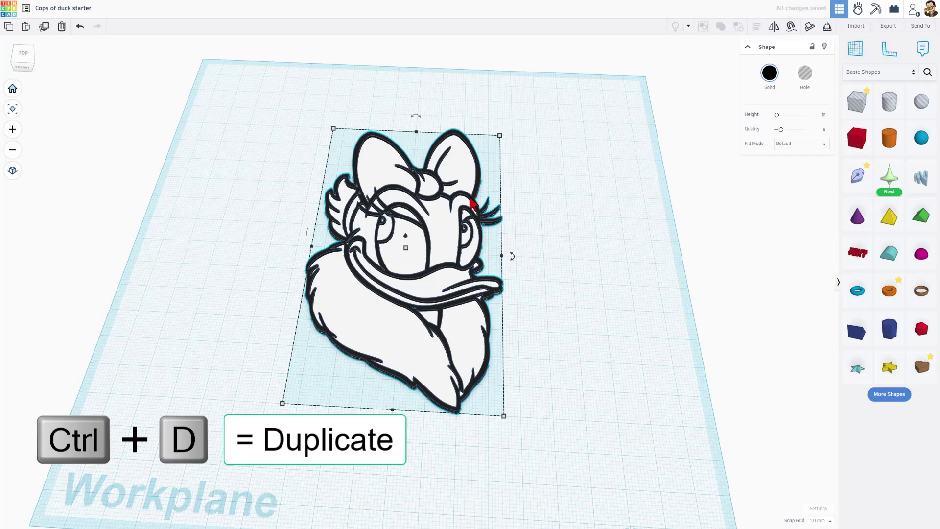
pyautogui.click(806, 144)
pyautogui.click(799, 179)
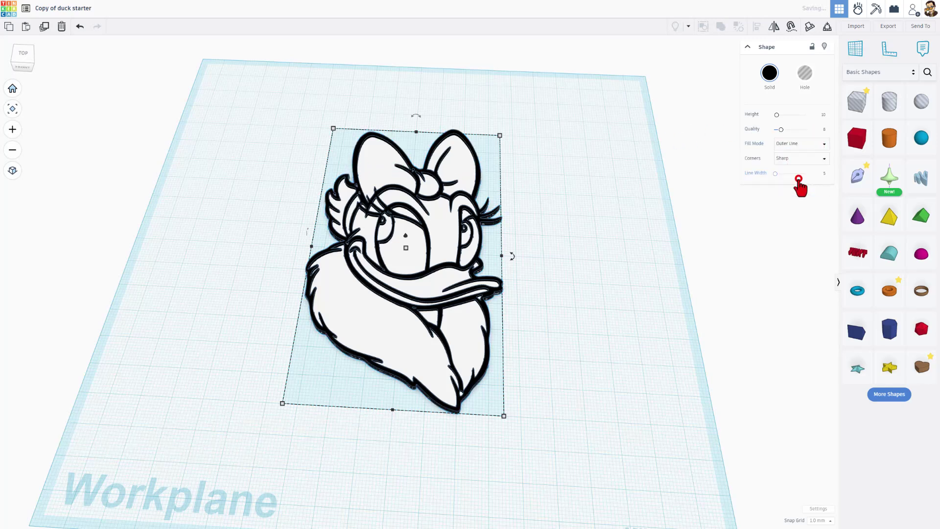
pyautogui.click(796, 162)
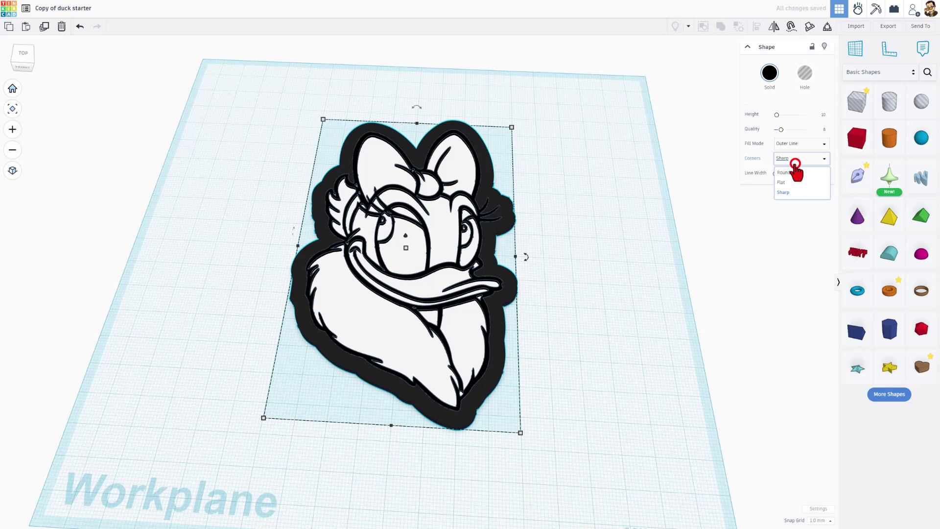
pyautogui.click(788, 175)
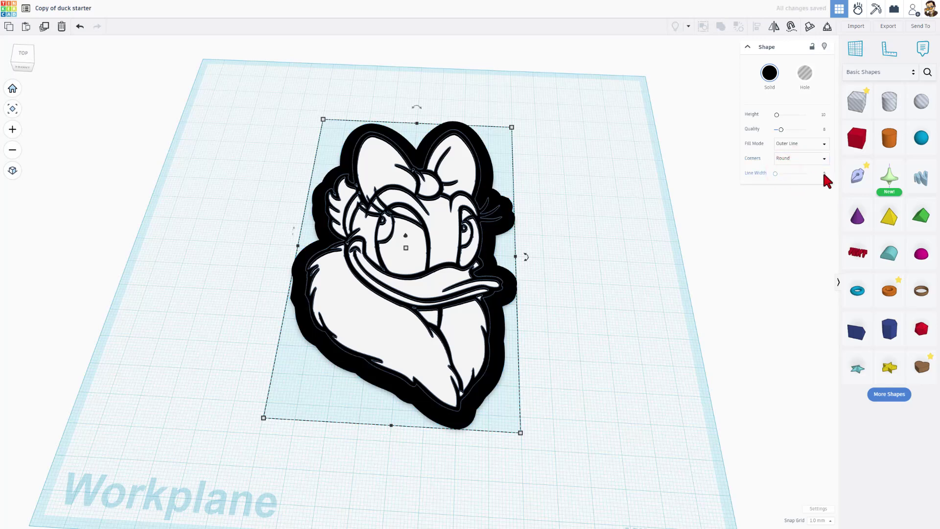
# Set the wall's line width to 12, quality to 24 and height to 12 mm.
pyautogui.click(825, 174)
pyautogui.press('Down')
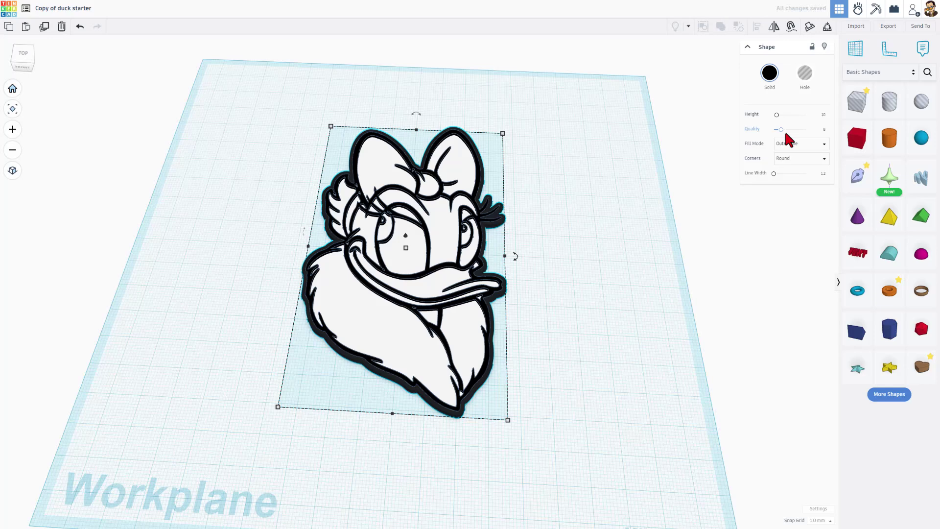
pyautogui.moveTo(781, 130); pyautogui.dragTo(806, 130)
pyautogui.moveTo(688, 255); pyautogui.dragTo(479, 243, button='right')
pyautogui.moveTo(402, 246)
pyautogui.mouseDown()
pyautogui.moveTo(399, 222)
pyautogui.moveTo(402, 230)
pyautogui.mouseUp()
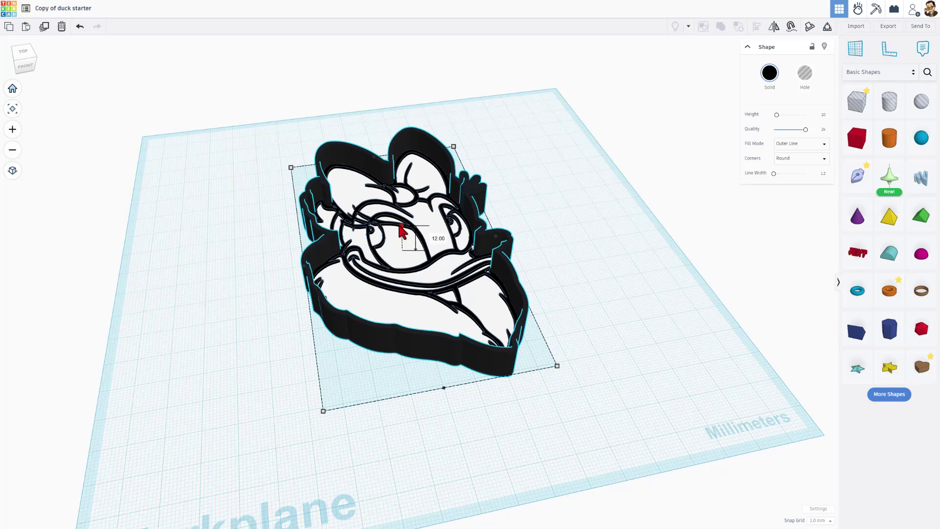
# Place the work plane on the duck's white surface, then select its black line and white base.
pyautogui.click(676, 304)
pyautogui.scroll(5, 685, 309)
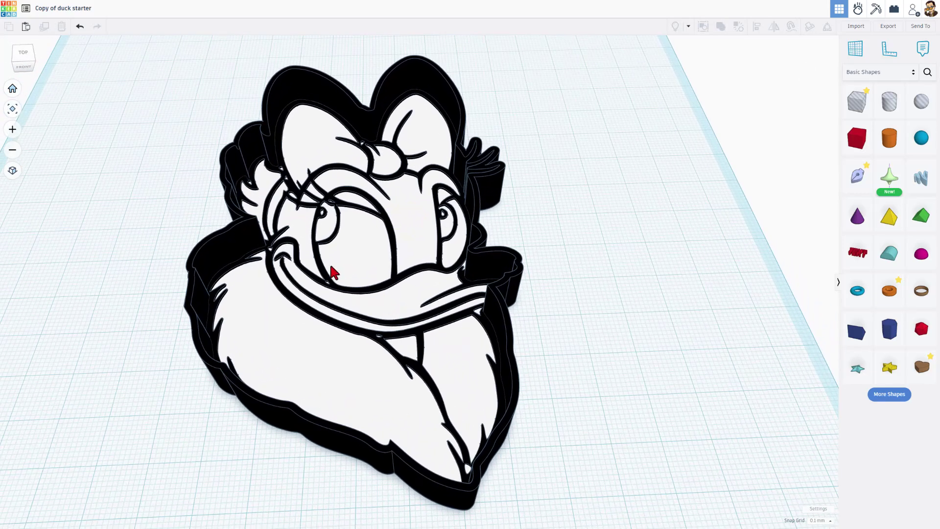
pyautogui.press('w')
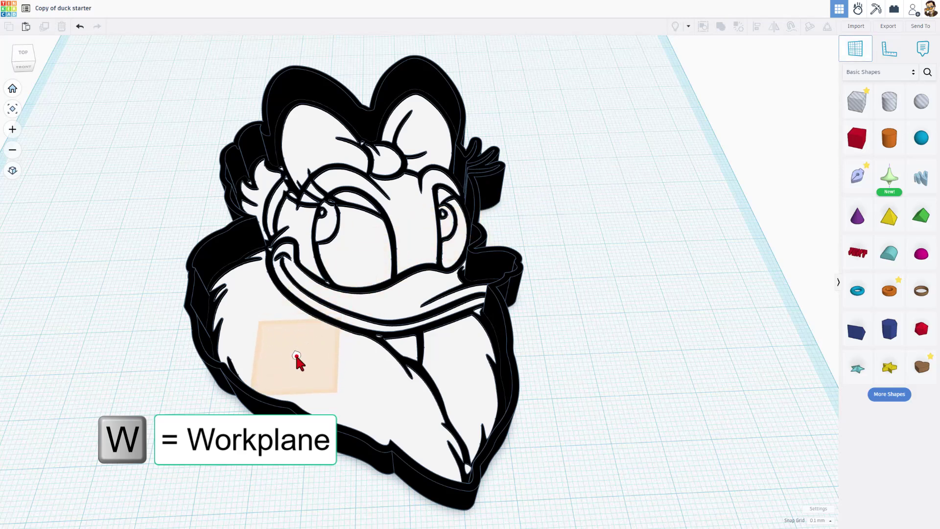
pyautogui.click(295, 353)
pyautogui.click(382, 348)
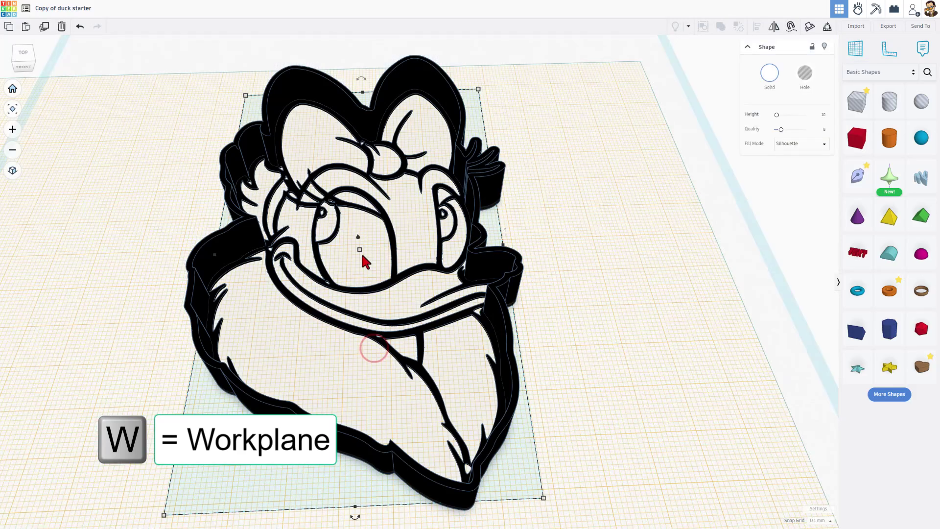
pyautogui.click(317, 267)
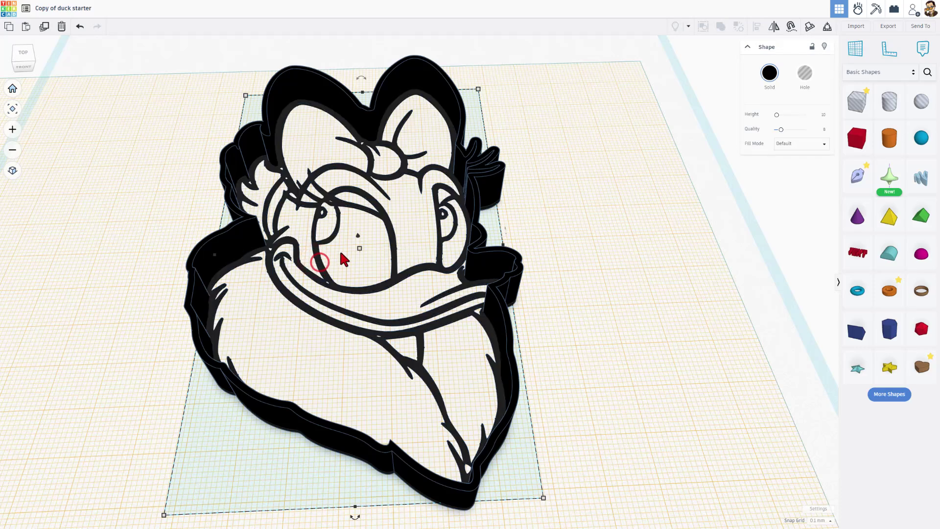
pyautogui.click(342, 262)
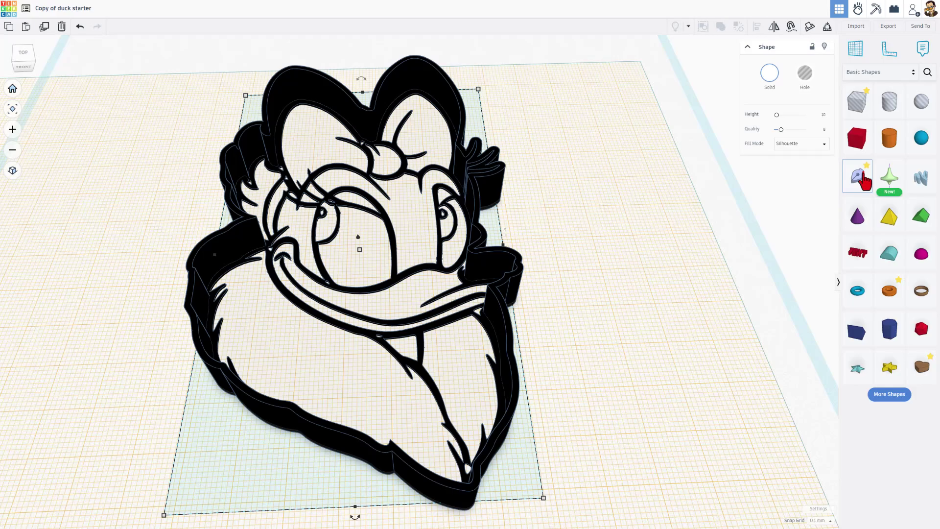
# Drop a new sketch on the work plane and browse the Pen, Edit, Actions and Add Points help.
pyautogui.moveTo(857, 176)
pyautogui.mouseDown()
pyautogui.moveTo(495, 237)
pyautogui.moveTo(278, 319)
pyautogui.moveTo(307, 350)
pyautogui.moveTo(297, 356)
pyautogui.mouseUp()
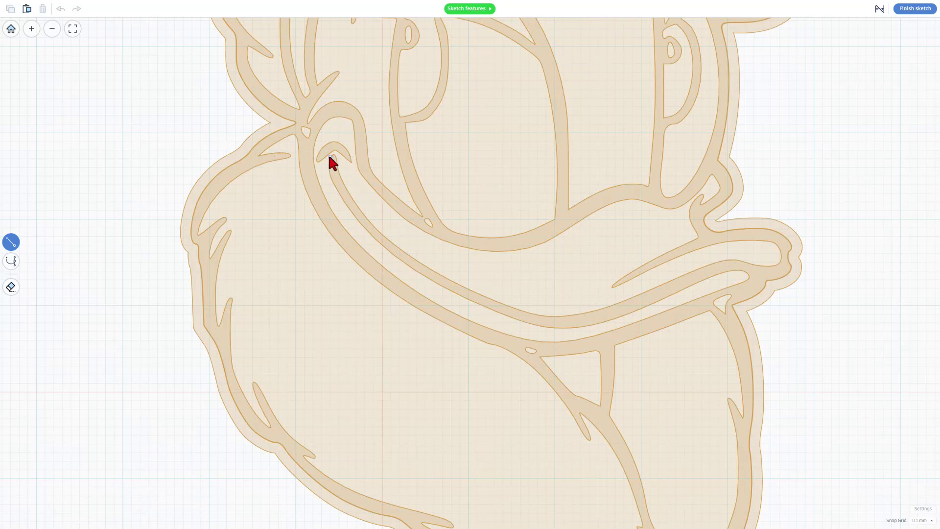
pyautogui.click(469, 8)
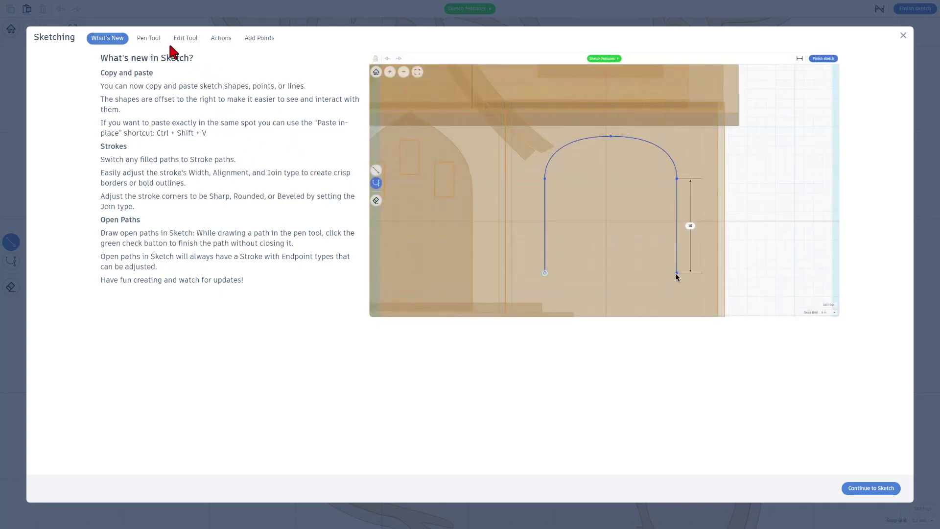
pyautogui.click(147, 38)
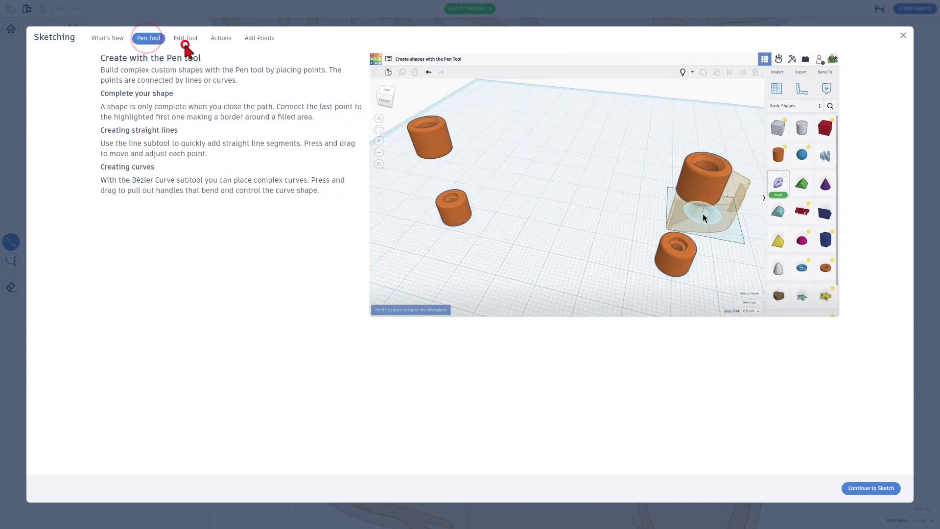
pyautogui.click(191, 40)
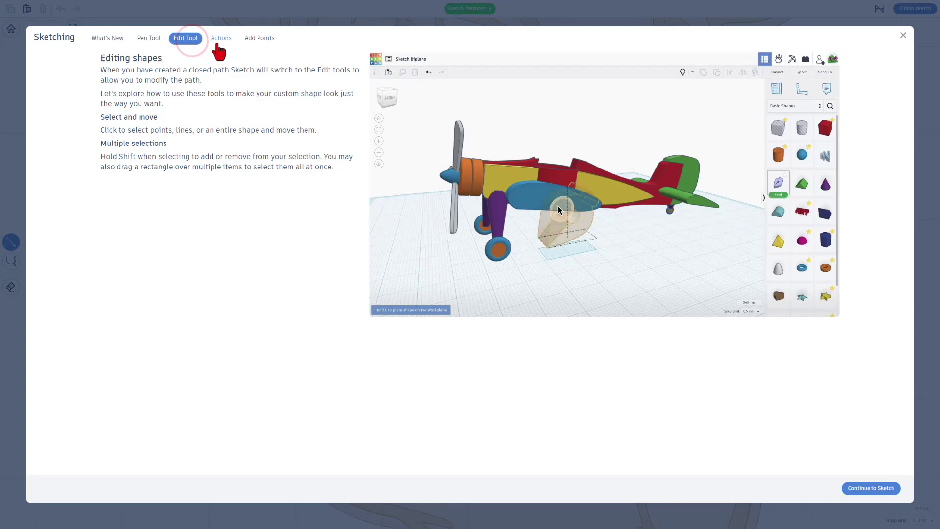
pyautogui.click(219, 39)
pyautogui.click(261, 40)
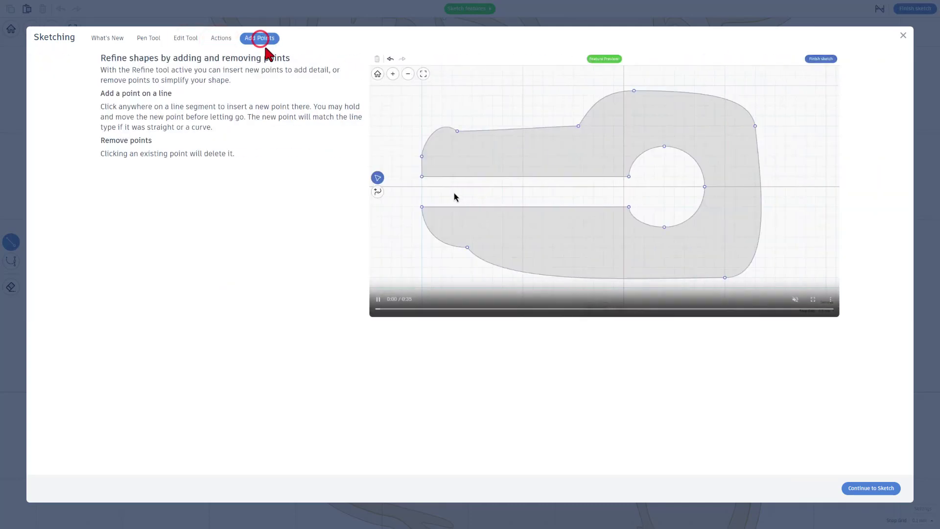
pyautogui.click(850, 489)
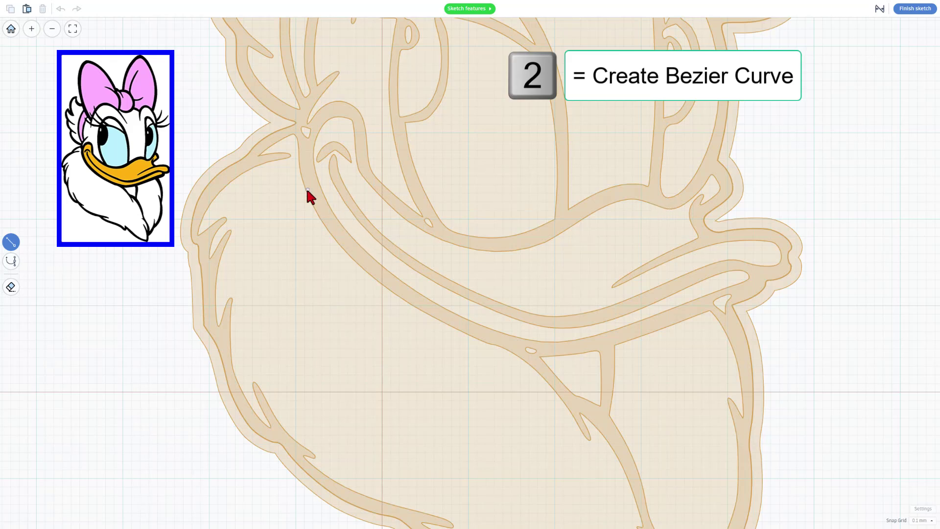
# Start the beak outline at its lower-left end, curving over the top tip and upper edge.
pyautogui.press('2')
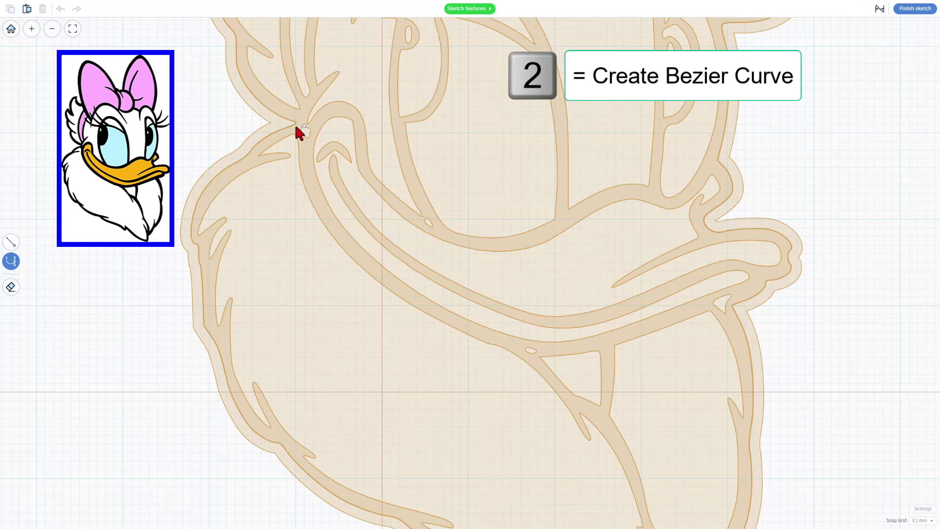
pyautogui.click(321, 203)
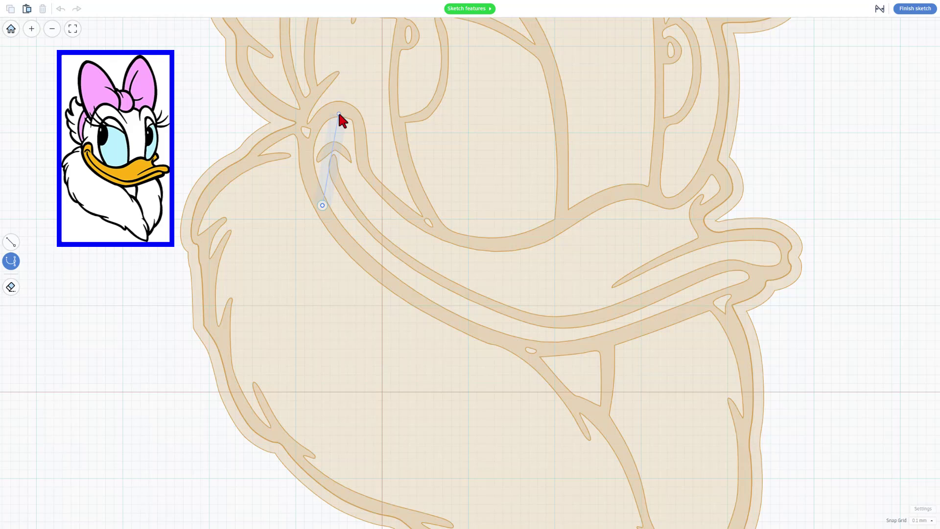
pyautogui.moveTo(345, 113); pyautogui.dragTo(408, 99)
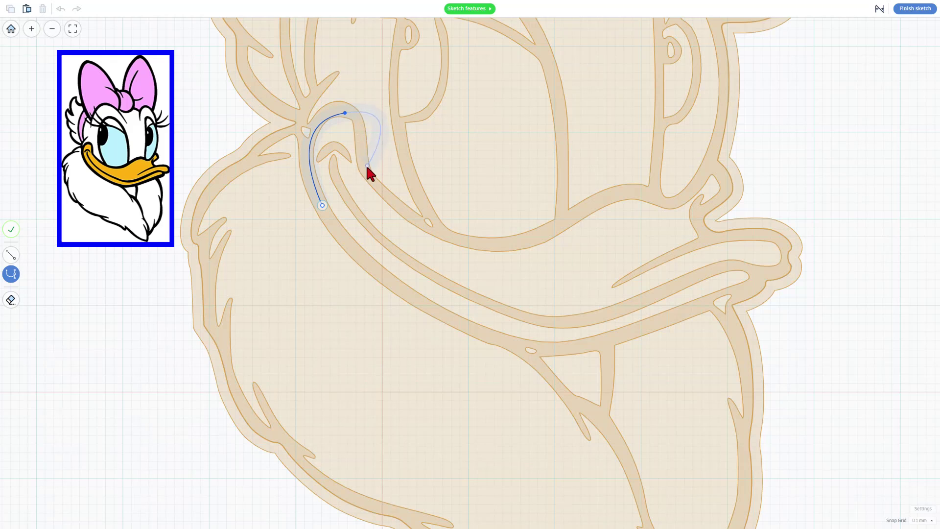
pyautogui.click(365, 170)
pyautogui.press('1')
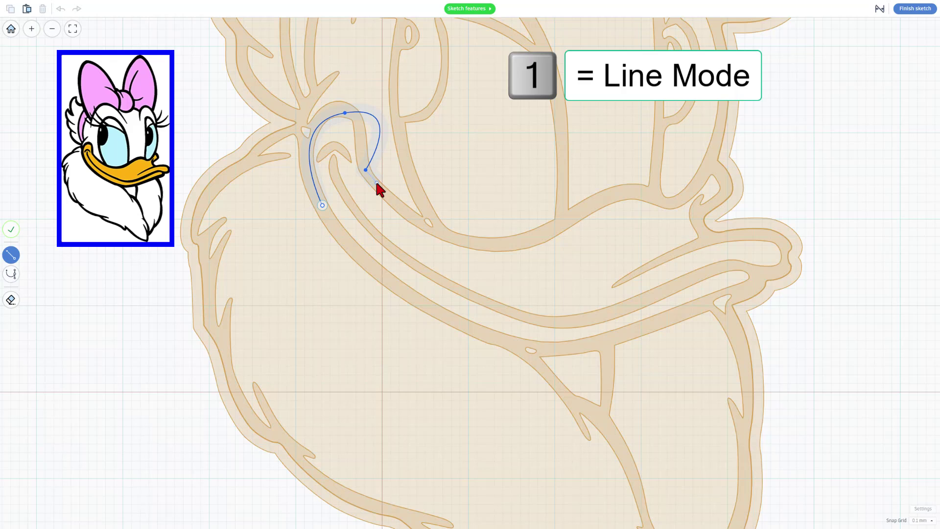
pyautogui.click(373, 184)
pyautogui.press('2')
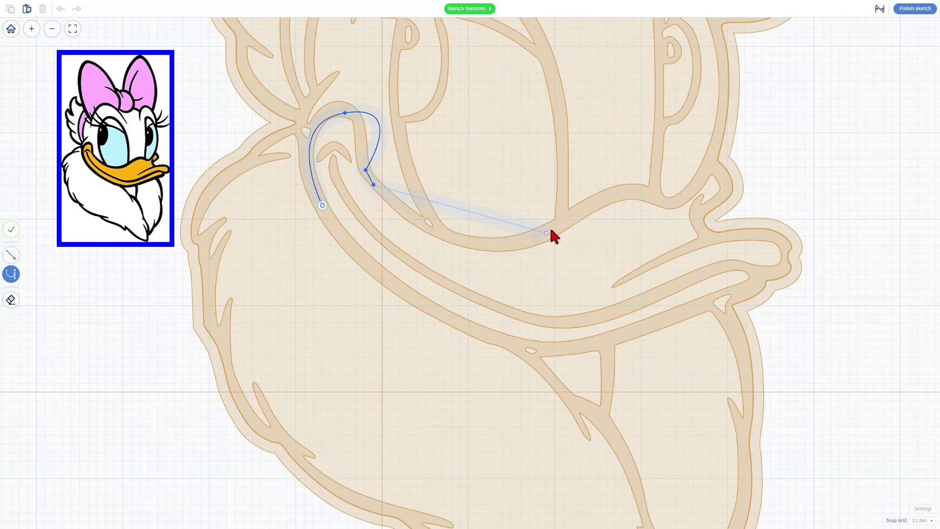
pyautogui.moveTo(566, 221); pyautogui.dragTo(661, 148)
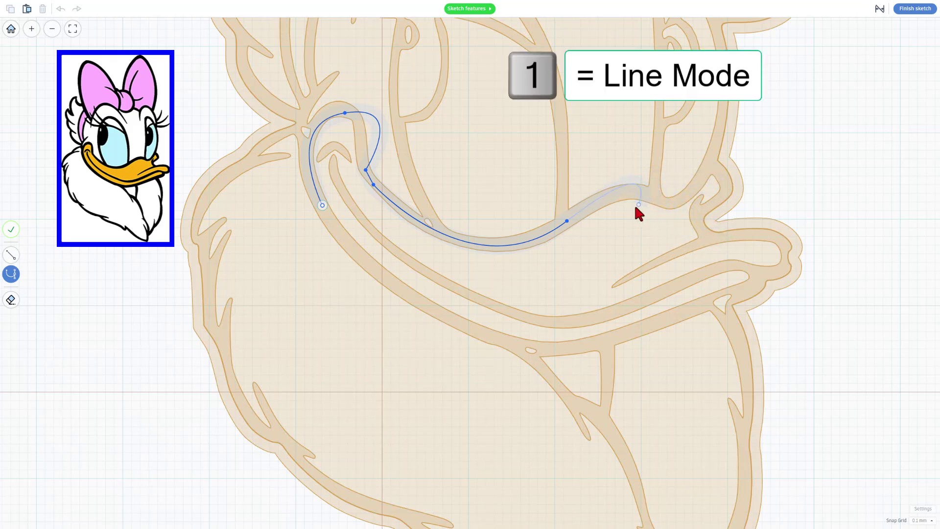
# Continue the outline around the beak's right bend to the notch tip, mixing lines and curves.
pyautogui.press('1')
pyautogui.click(597, 203)
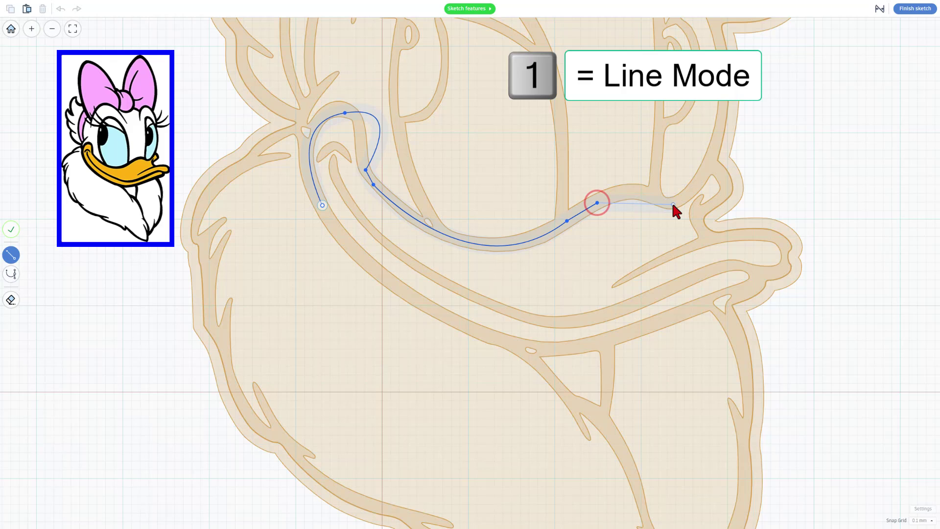
pyautogui.press('2')
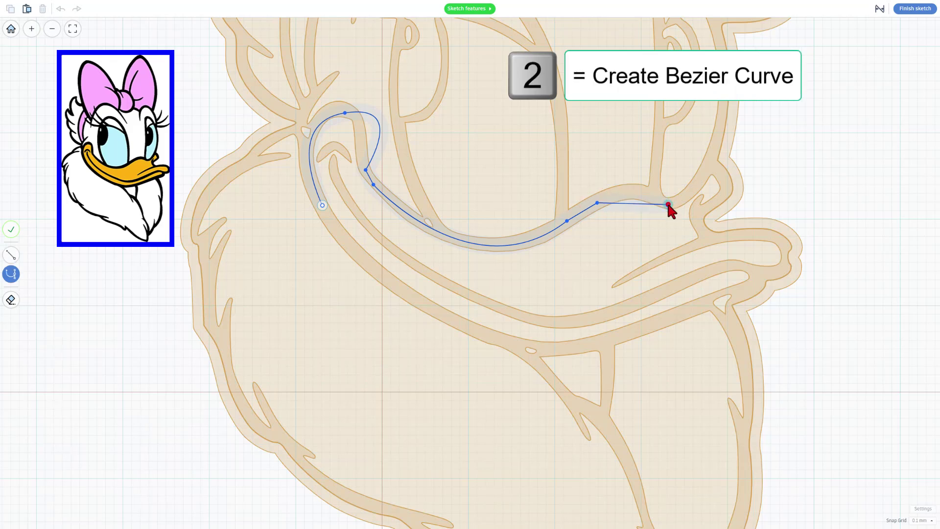
pyautogui.moveTo(668, 206); pyautogui.dragTo(723, 220)
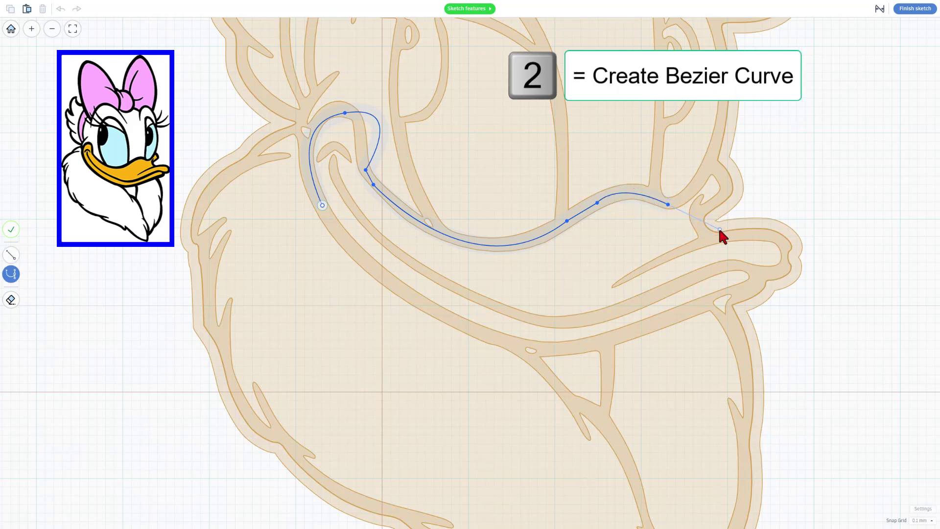
pyautogui.press('1')
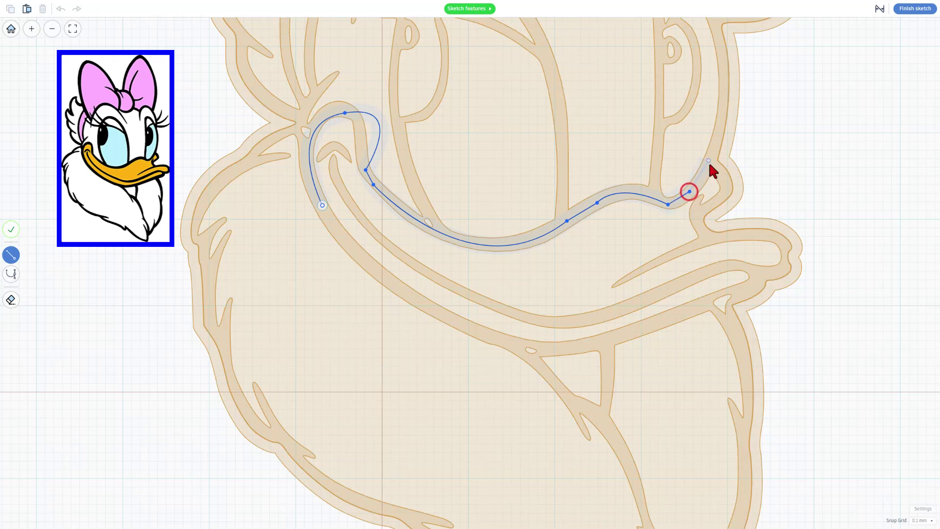
pyautogui.press('2')
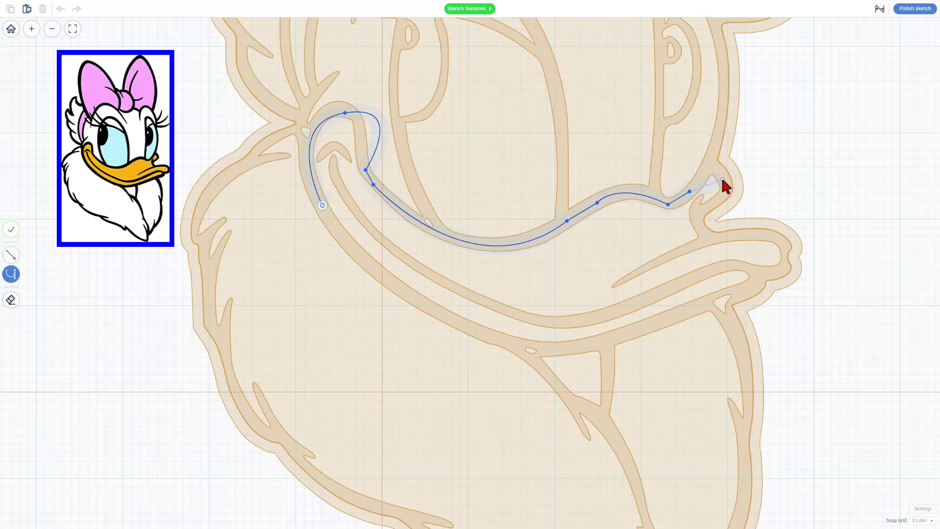
pyautogui.moveTo(725, 182); pyautogui.dragTo(730, 216)
pyautogui.press('1')
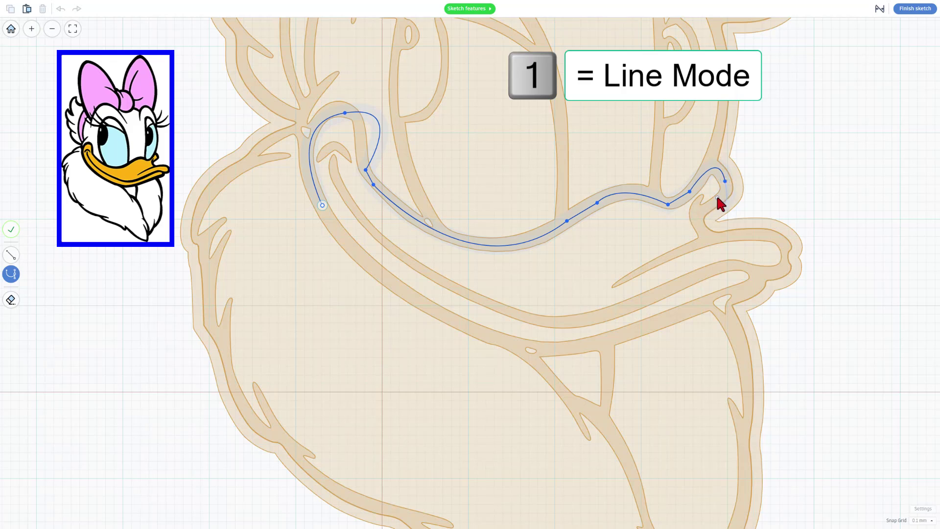
pyautogui.press('2')
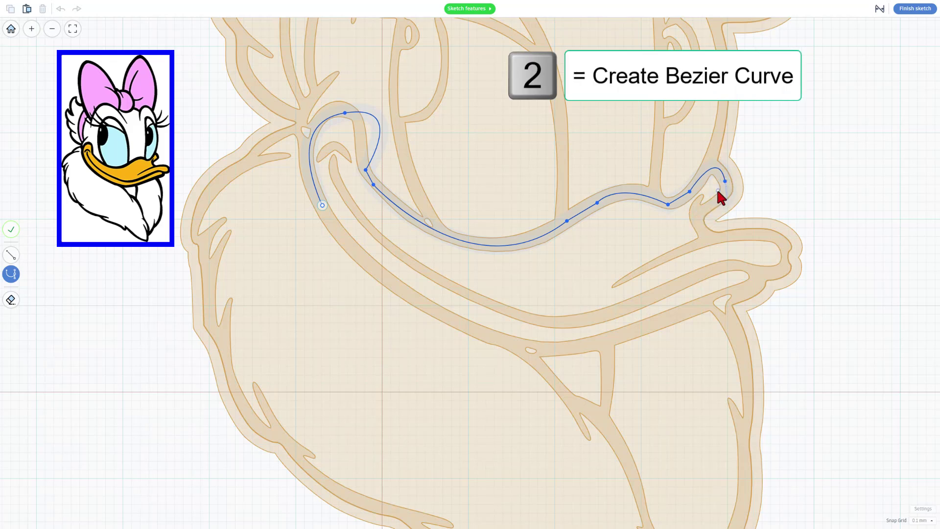
# Add notch and right-tip points, curve the lower edge, and close the beak shape.
pyautogui.click(698, 212)
pyautogui.click(707, 235)
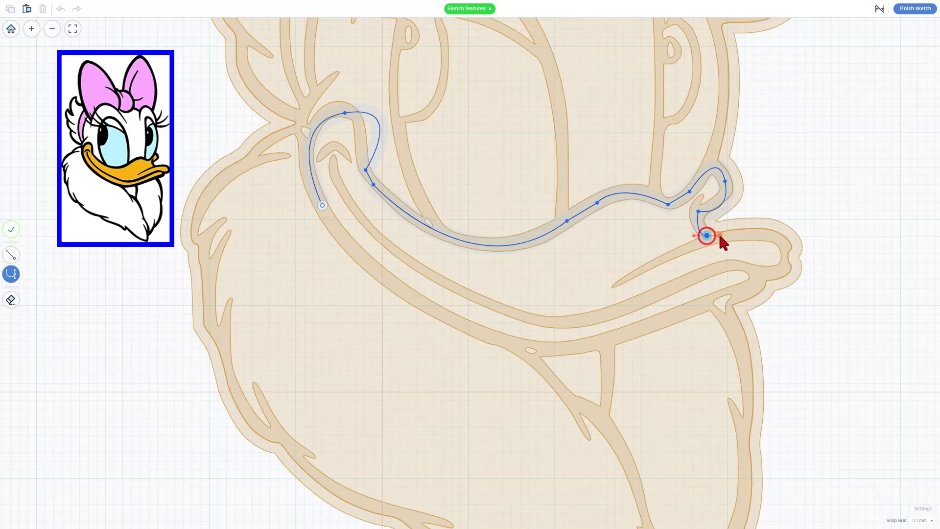
pyautogui.click(783, 256)
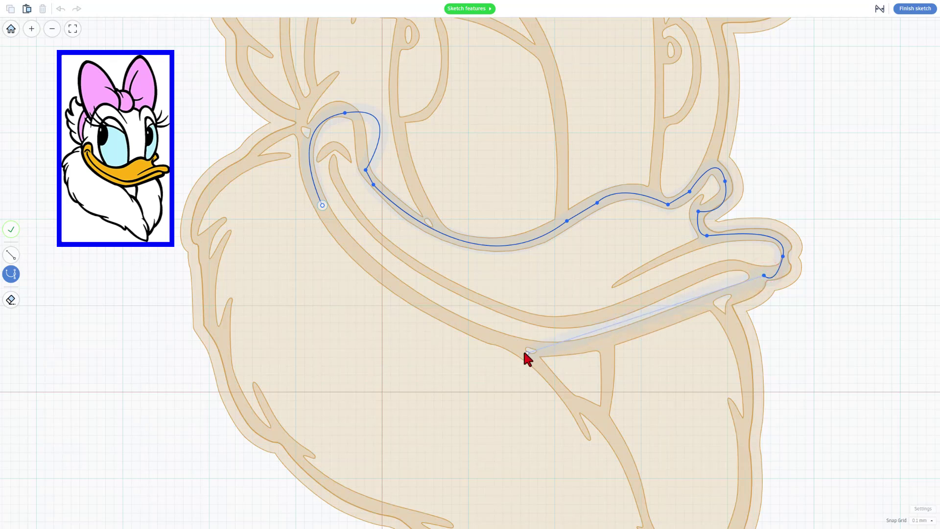
pyautogui.moveTo(498, 341); pyautogui.dragTo(448, 302)
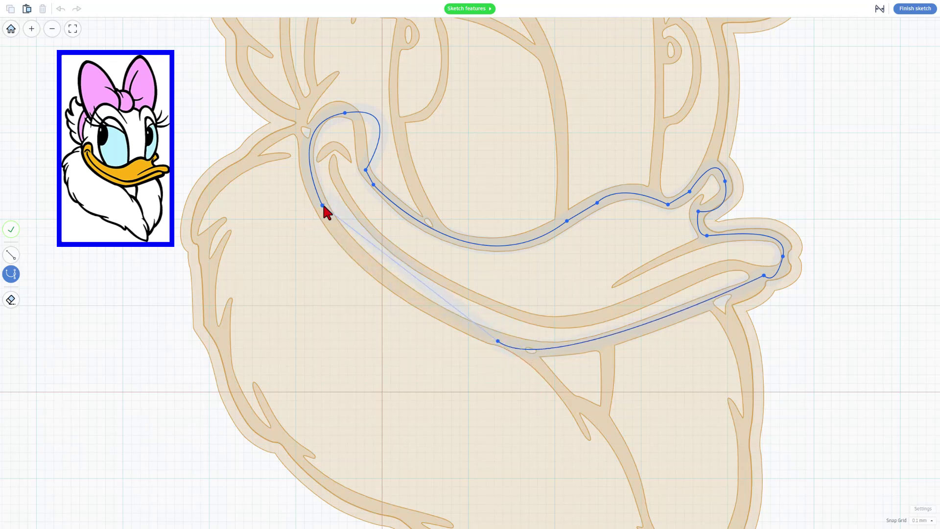
pyautogui.moveTo(322, 205); pyautogui.dragTo(298, 141)
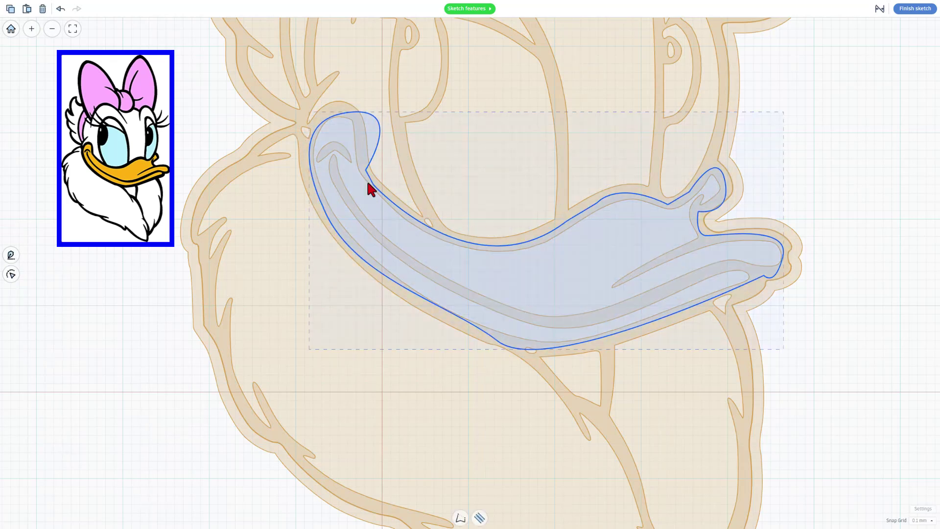
# Break the beak's top point handles and shorten its right tangent handle.
pyautogui.click(555, 260)
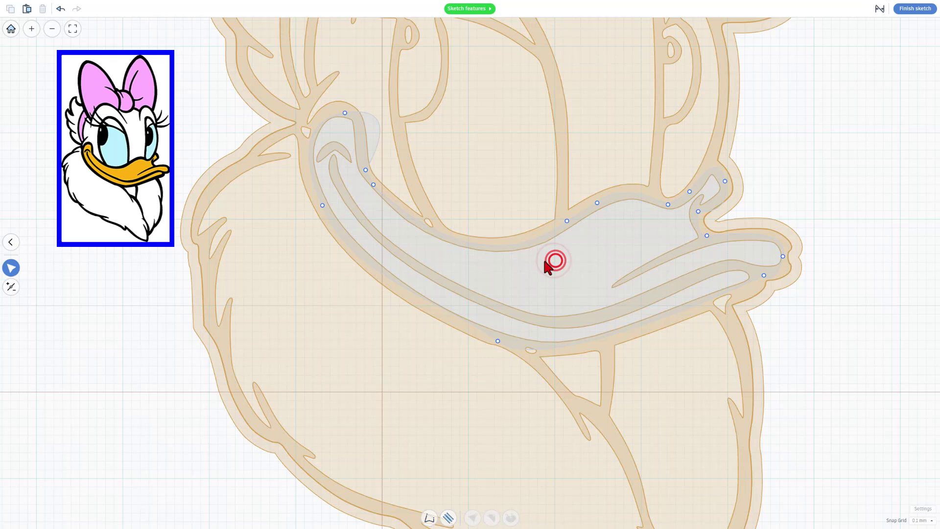
pyautogui.click(344, 113)
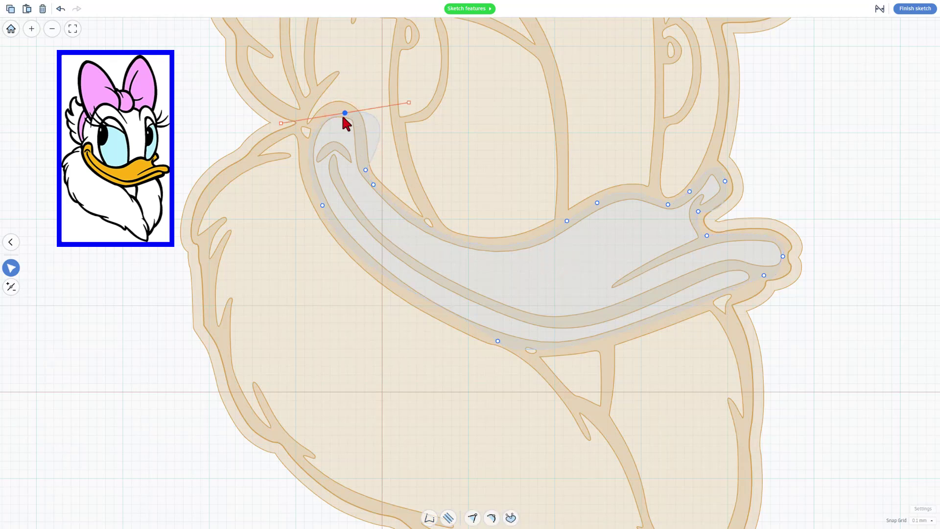
pyautogui.press('3')
pyautogui.click(346, 114)
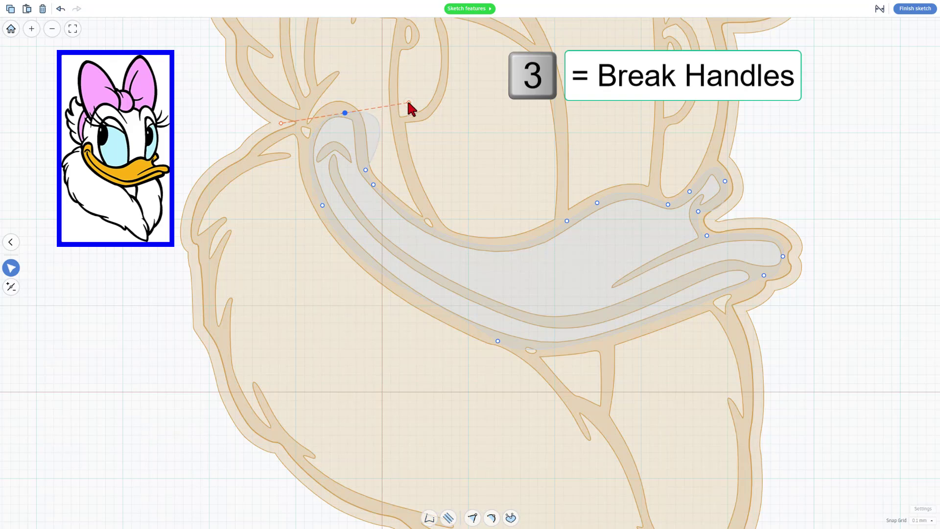
pyautogui.moveTo(408, 102); pyautogui.dragTo(364, 107)
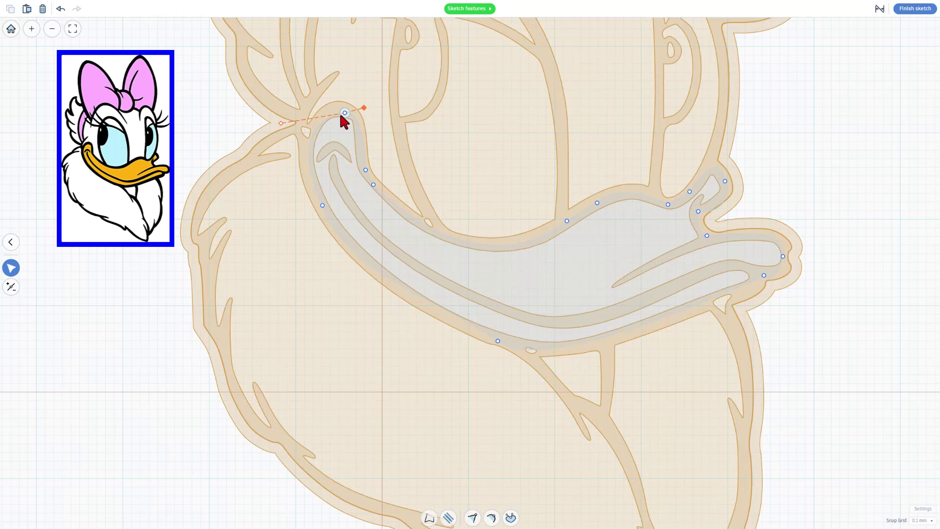
pyautogui.click(345, 112)
pyautogui.doubleClick(344, 112)
# Make the notch hook point's handle vertical and sharp, then bend the lower edge to the contour.
pyautogui.doubleClick(713, 206)
pyautogui.moveTo(731, 216)
pyautogui.mouseDown()
pyautogui.moveTo(736, 223)
pyautogui.moveTo(731, 204)
pyautogui.mouseUp()
pyautogui.press('3')
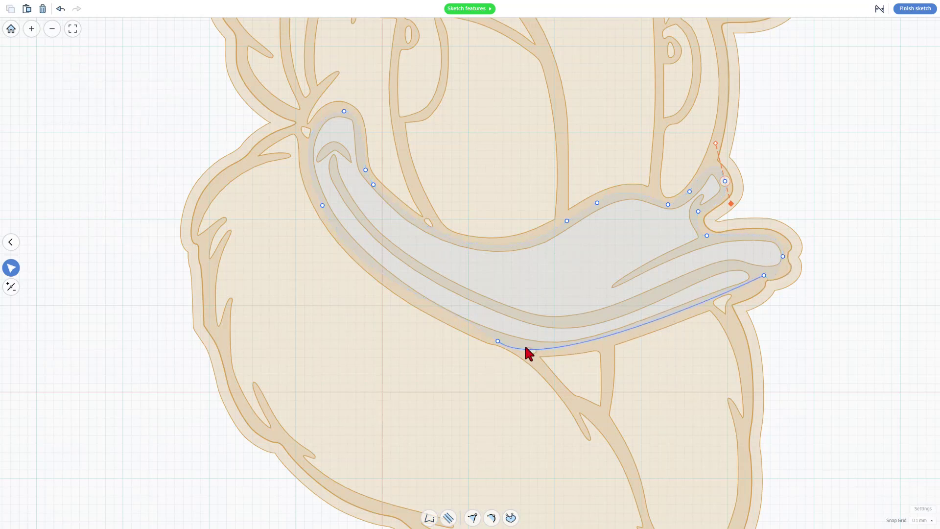
pyautogui.click(497, 339)
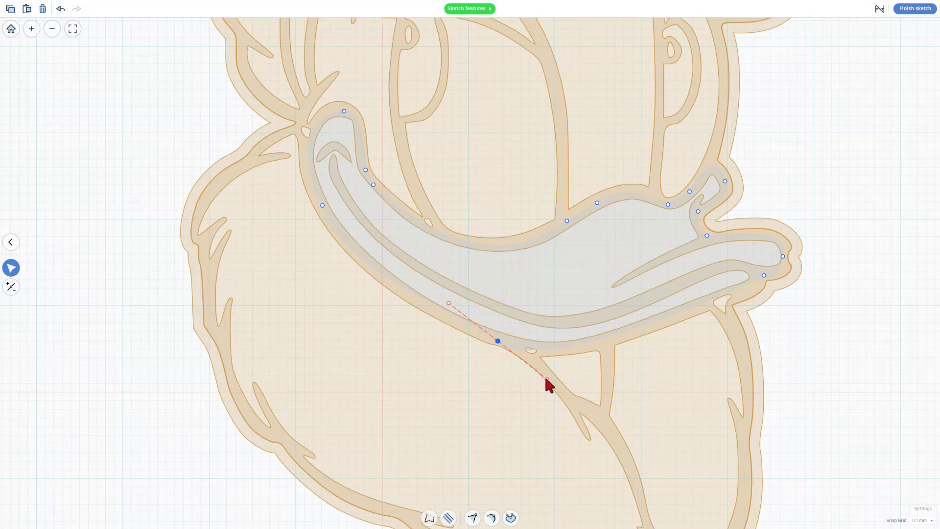
pyautogui.moveTo(547, 378); pyautogui.dragTo(586, 373)
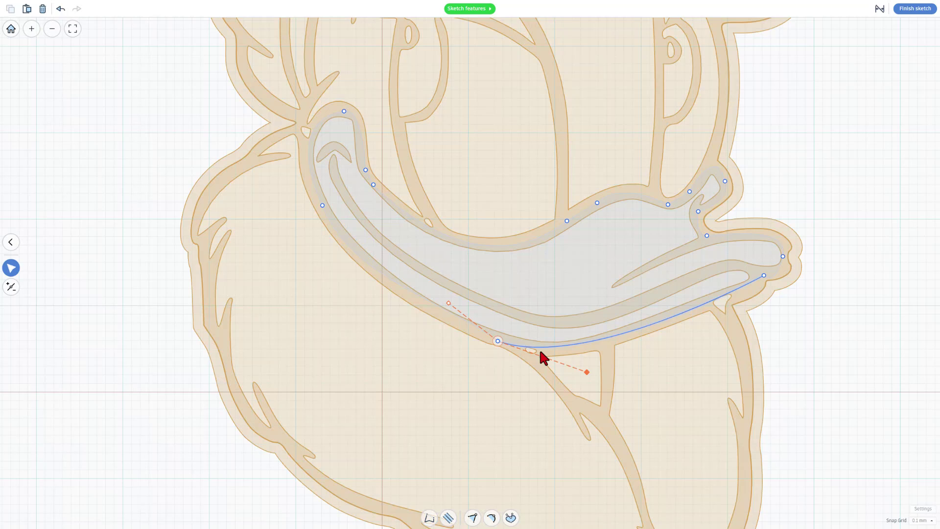
# Add a point on the beak's lower curve and adjust lower points and handles to hug the edge.
pyautogui.press('4')
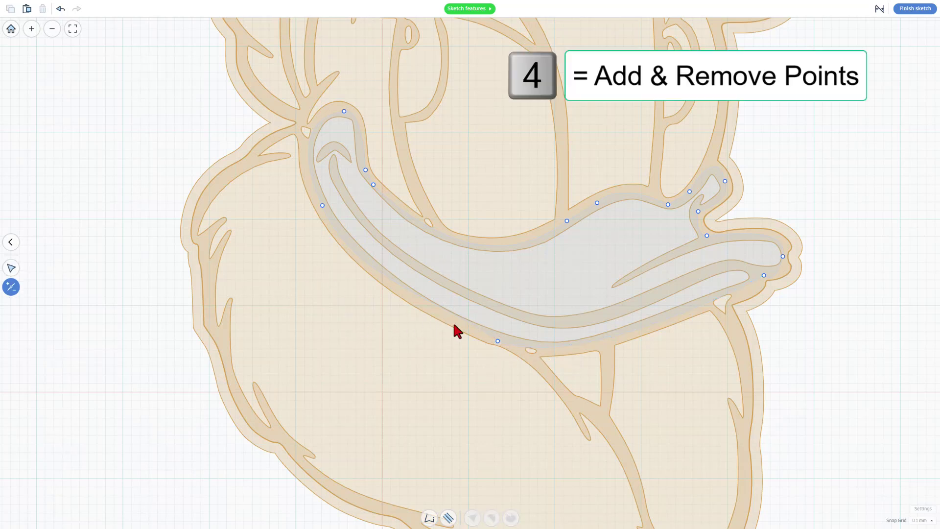
pyautogui.click(559, 346)
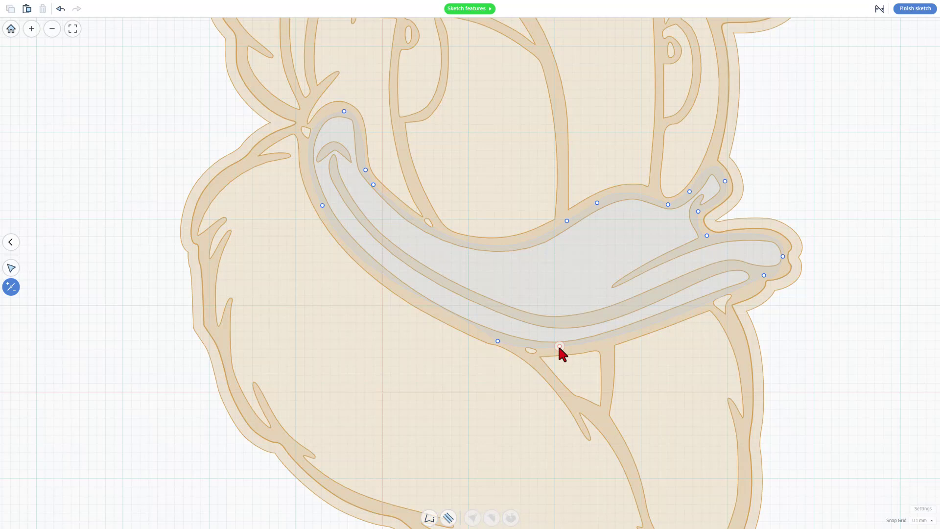
pyautogui.press('v')
pyautogui.moveTo(560, 345); pyautogui.dragTo(578, 327)
pyautogui.press('Delete')
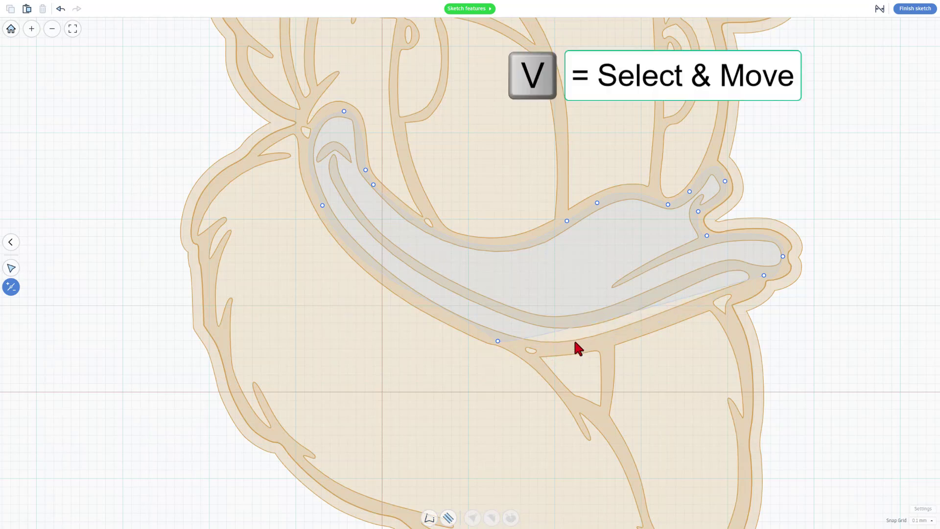
pyautogui.hotkey('ctrl', 'z')
pyautogui.hotkey('ctrl', 'z')
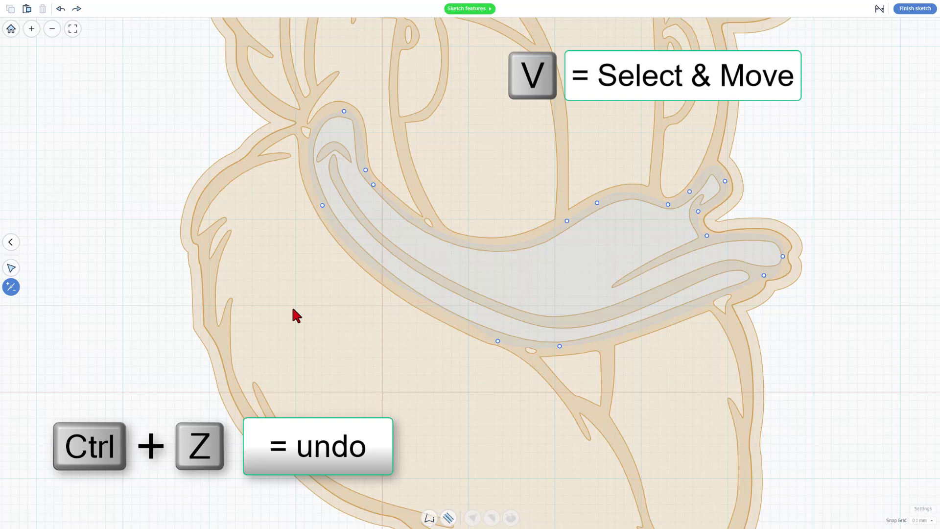
pyautogui.press('v')
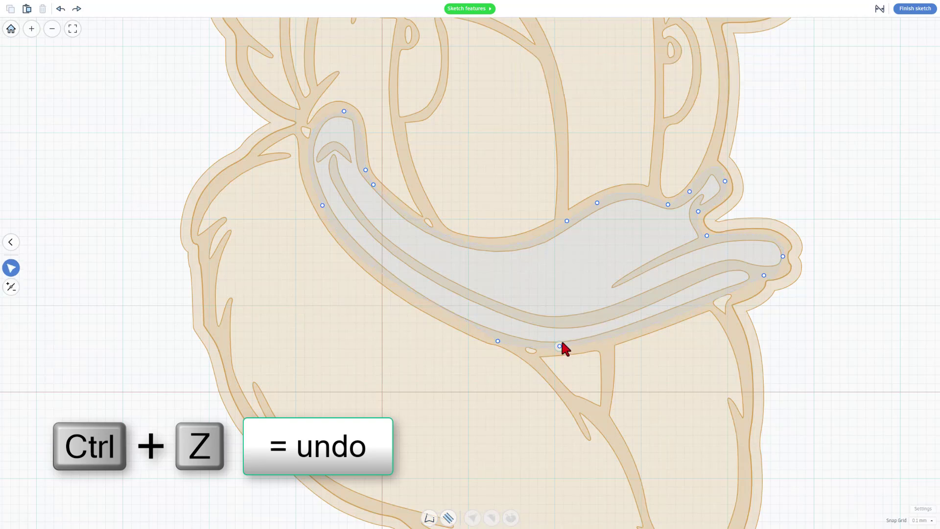
pyautogui.moveTo(498, 341)
pyautogui.mouseDown()
pyautogui.moveTo(478, 334)
pyautogui.moveTo(502, 338)
pyautogui.mouseUp()
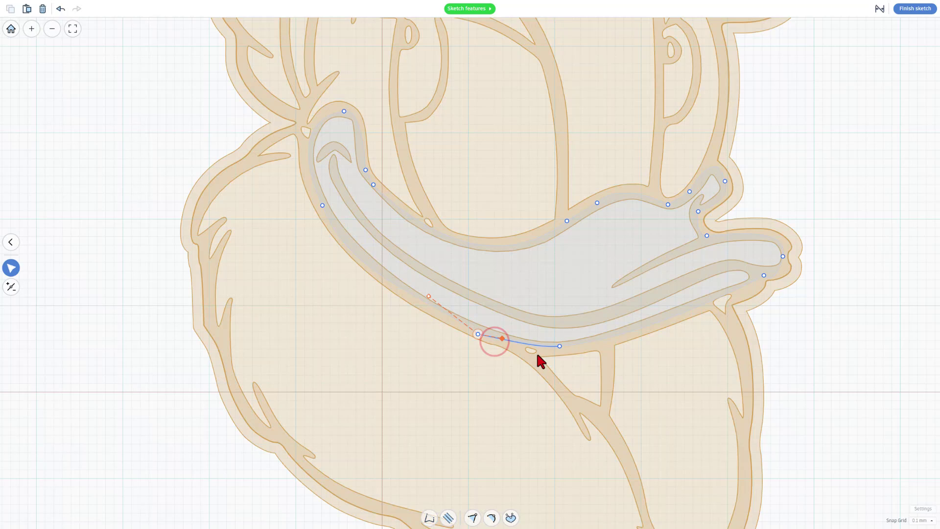
pyautogui.moveTo(430, 296); pyautogui.dragTo(426, 298)
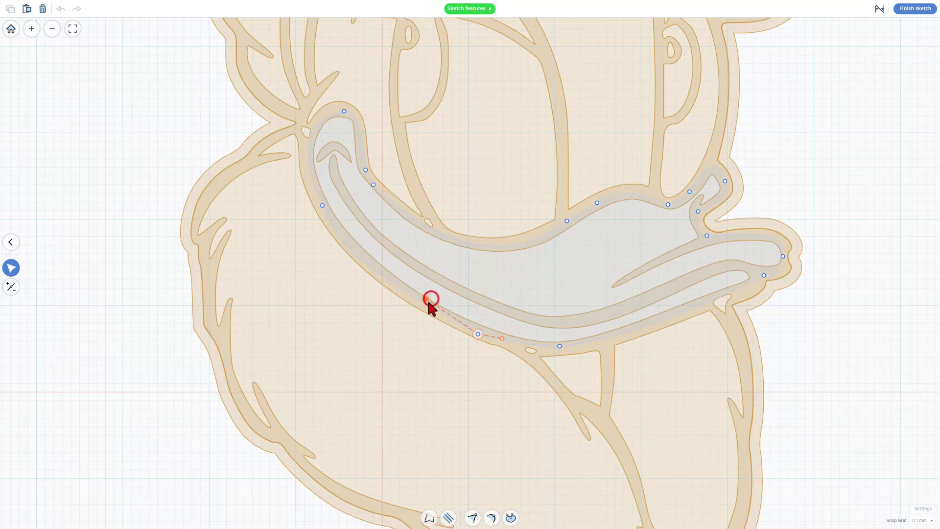
# Finish the sketch and set the beak's height to 4.
pyautogui.click(902, 9)
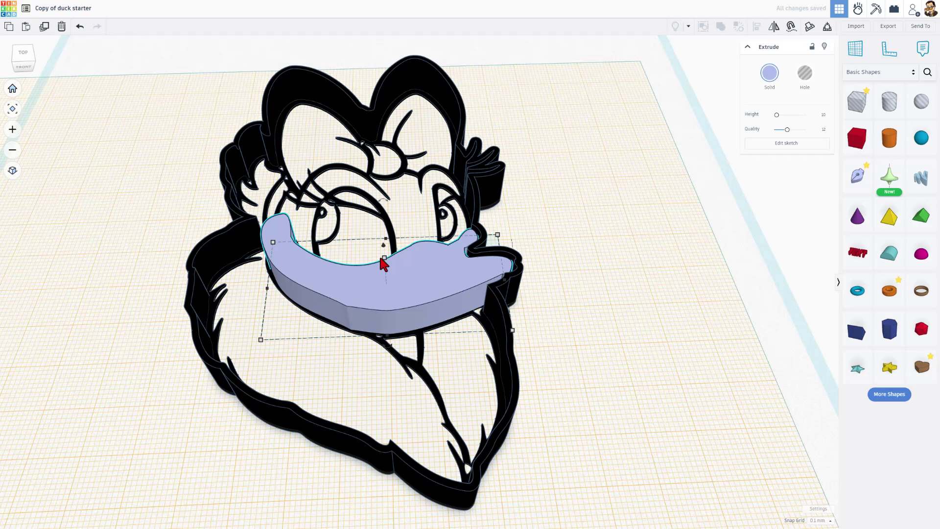
pyautogui.moveTo(385, 258)
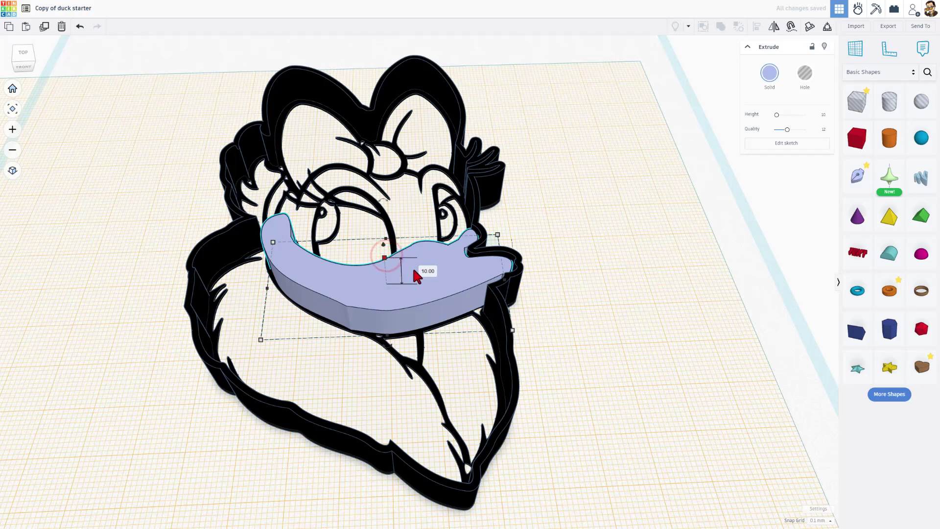
pyautogui.click(427, 271)
pyautogui.write('4')
pyautogui.press('Return')
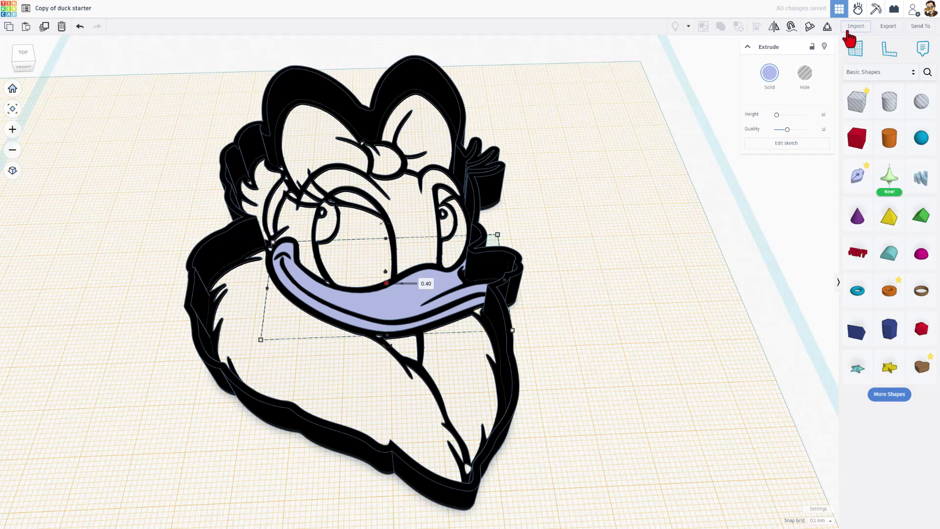
# Colour the beak orange, then reselect it for a closer look.
pyautogui.click(770, 78)
pyautogui.click(703, 149)
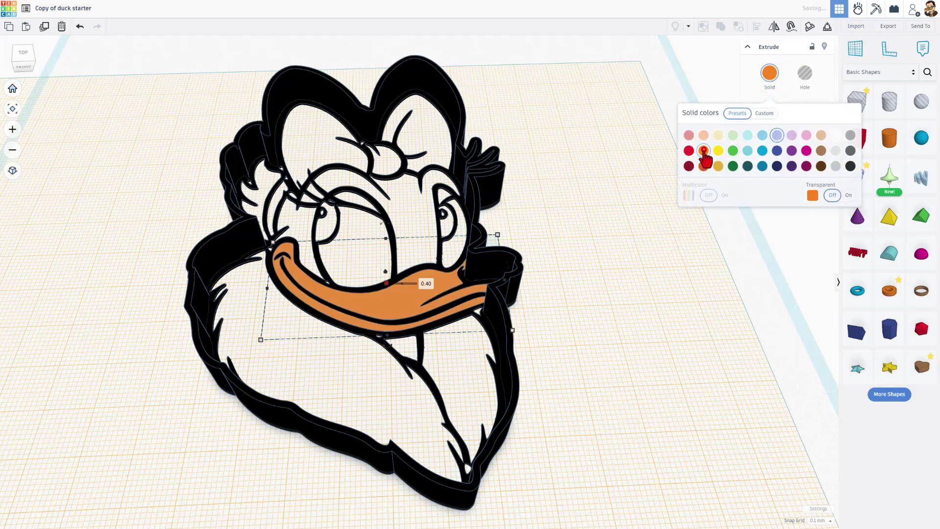
pyautogui.click(630, 214)
pyautogui.scroll(5, 612, 274)
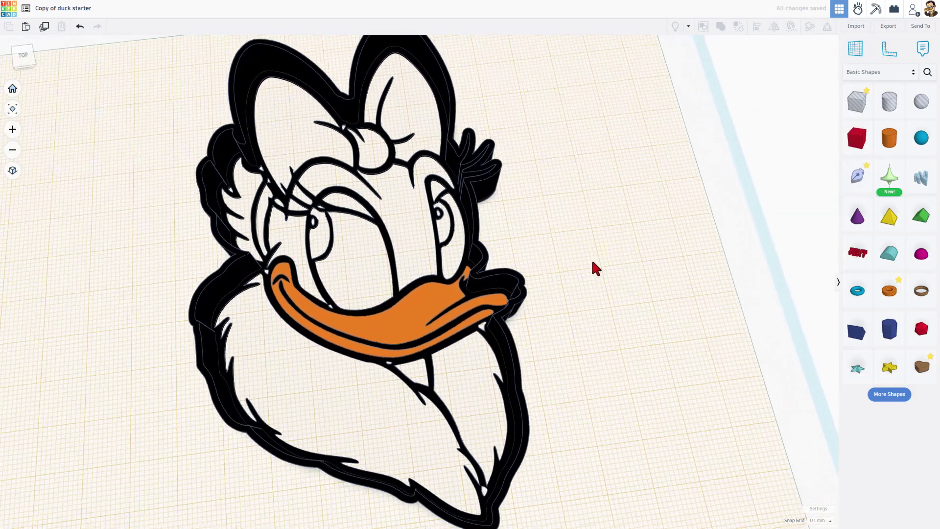
pyautogui.scroll(3, 342, 309)
pyautogui.moveTo(349, 309); pyautogui.dragTo(741, 204, button='right')
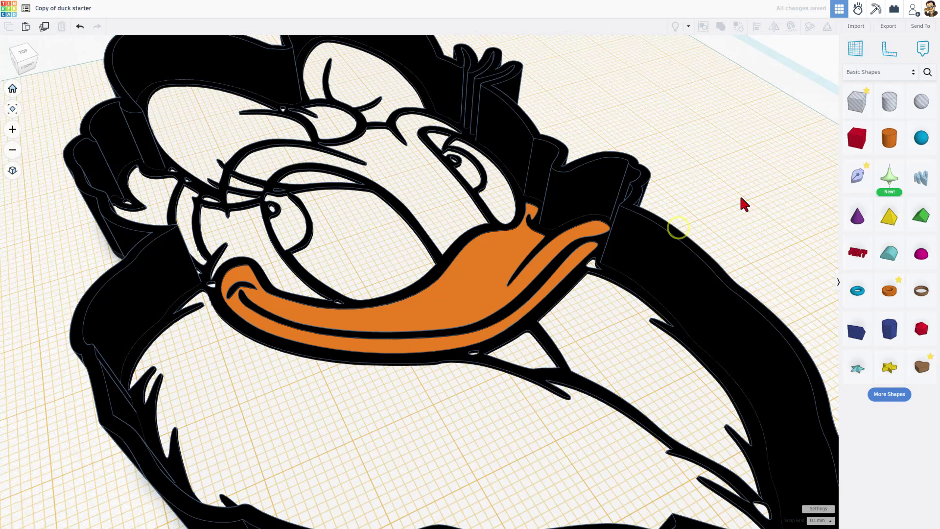
pyautogui.scroll(-3, 720, 211)
pyautogui.scroll(4, 433, 308)
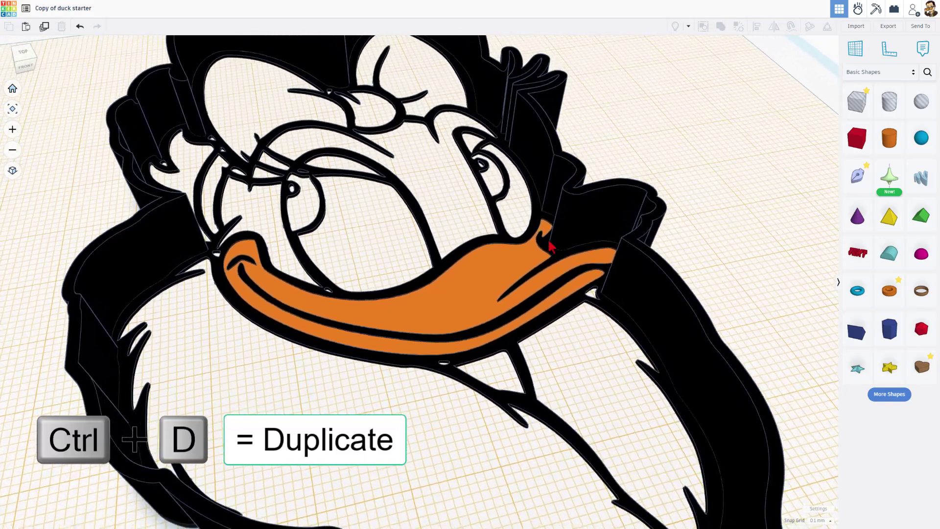
pyautogui.click(433, 308)
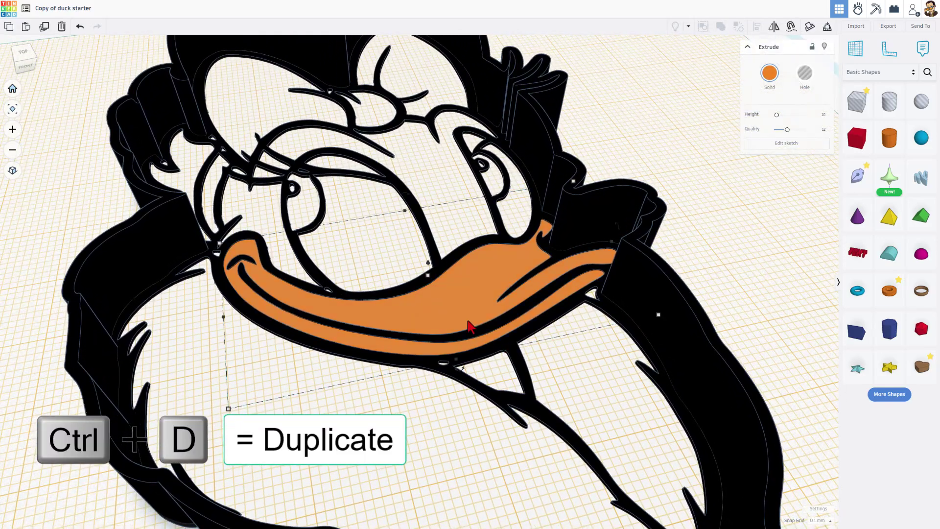
# Duplicate the orange beak in place with Ctrl+D.
pyautogui.hotkey('ctrl', 'd')
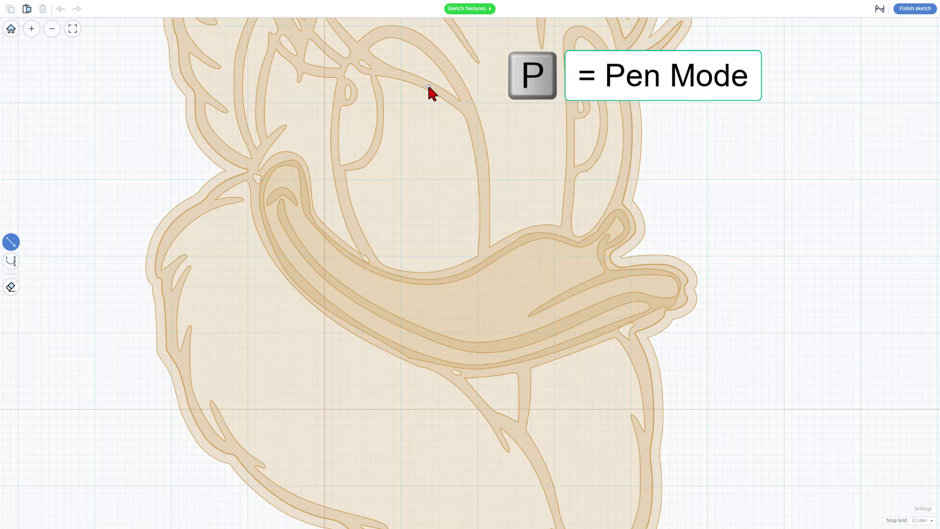
# Trace a closed eye outline above the beak's left end using Bezier curves and one straight top segment.
pyautogui.press('2')
pyautogui.press('2')
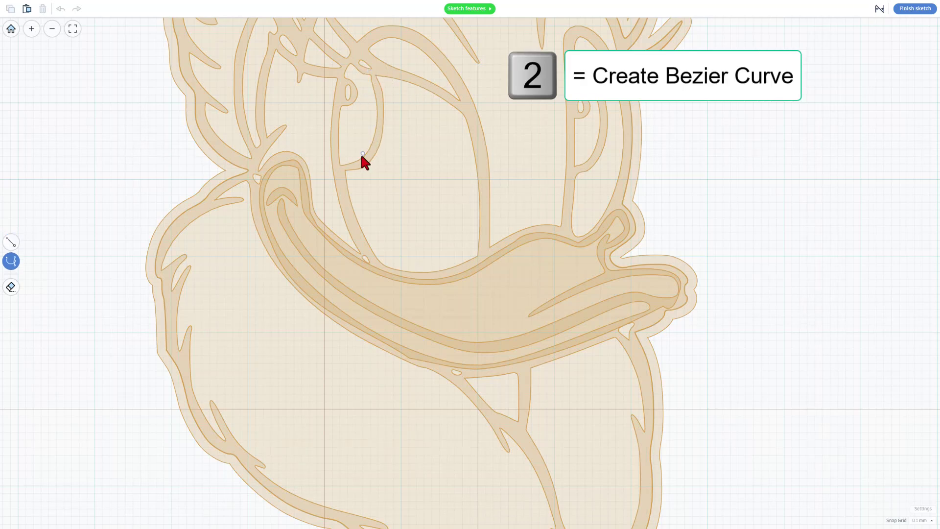
pyautogui.click(337, 170)
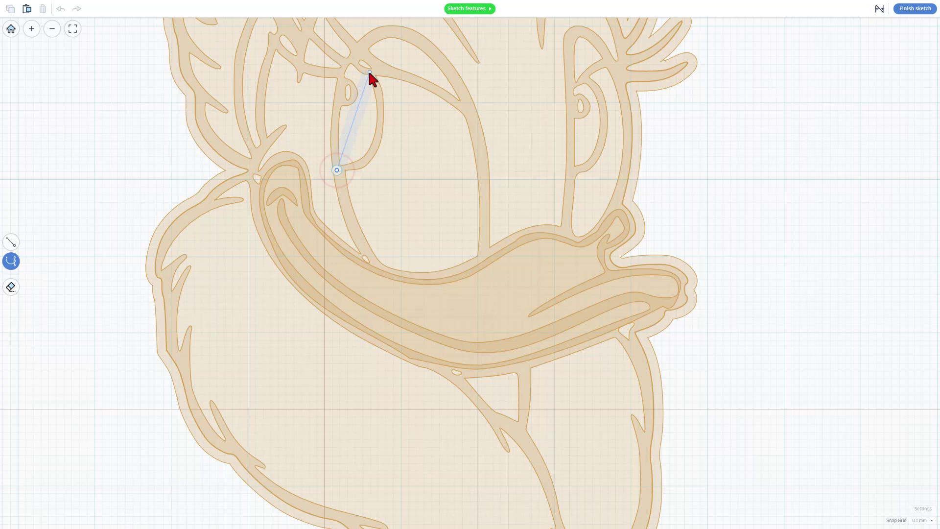
pyautogui.click(372, 73)
pyautogui.moveTo(372, 73); pyautogui.dragTo(350, 44)
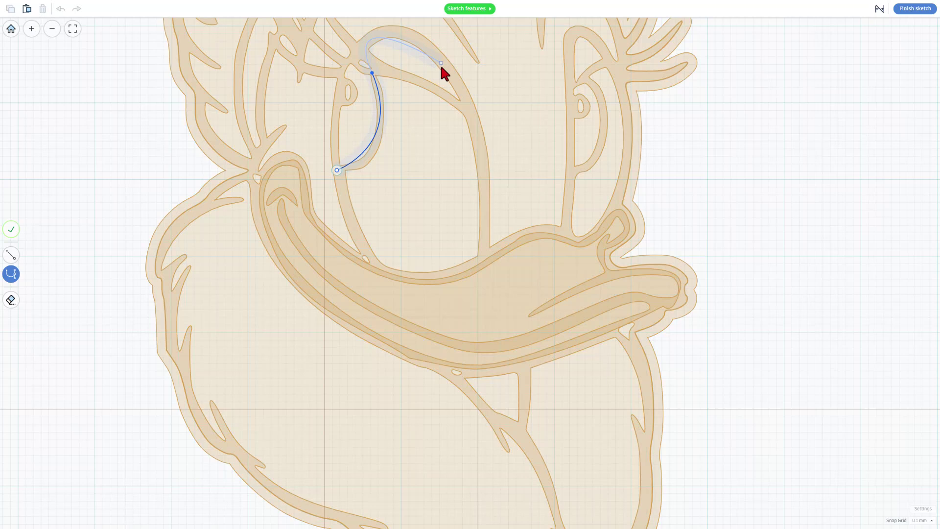
pyautogui.press('1')
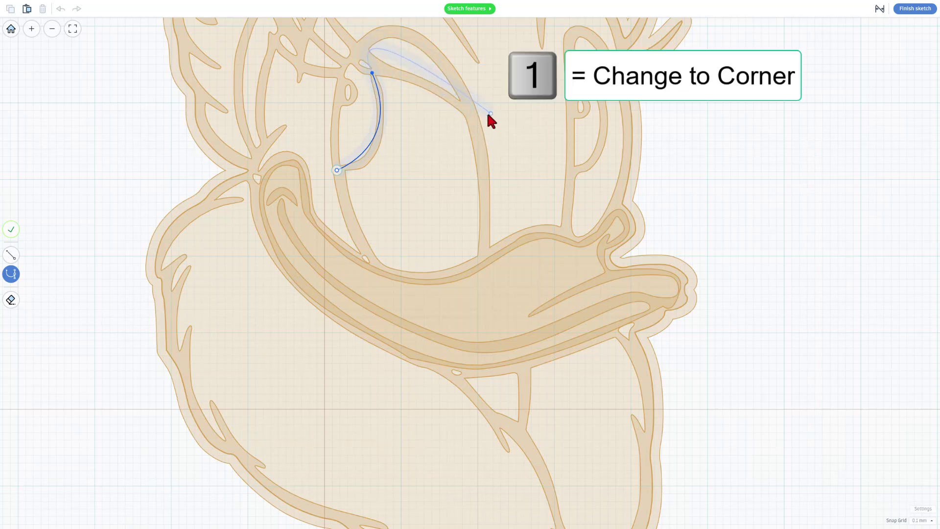
pyautogui.press('1')
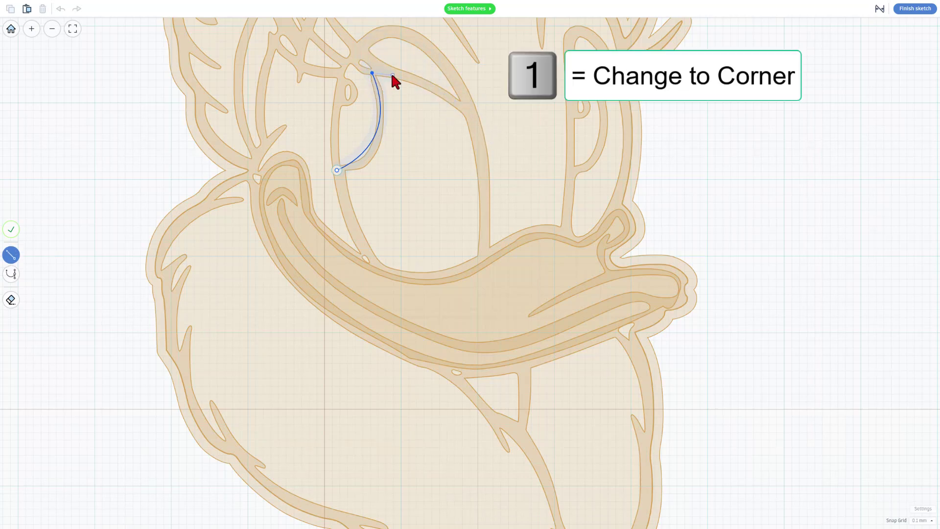
pyautogui.click(392, 74)
pyautogui.press('2')
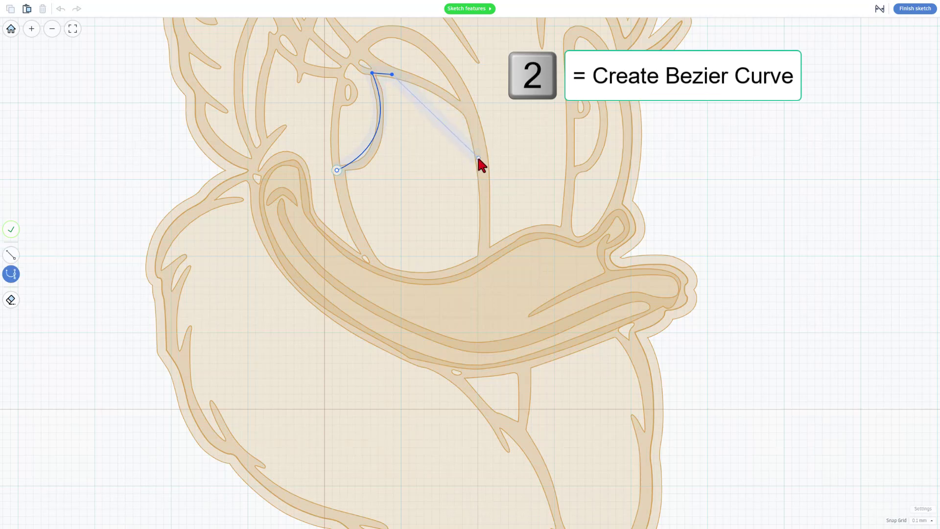
pyautogui.moveTo(478, 159); pyautogui.dragTo(472, 231)
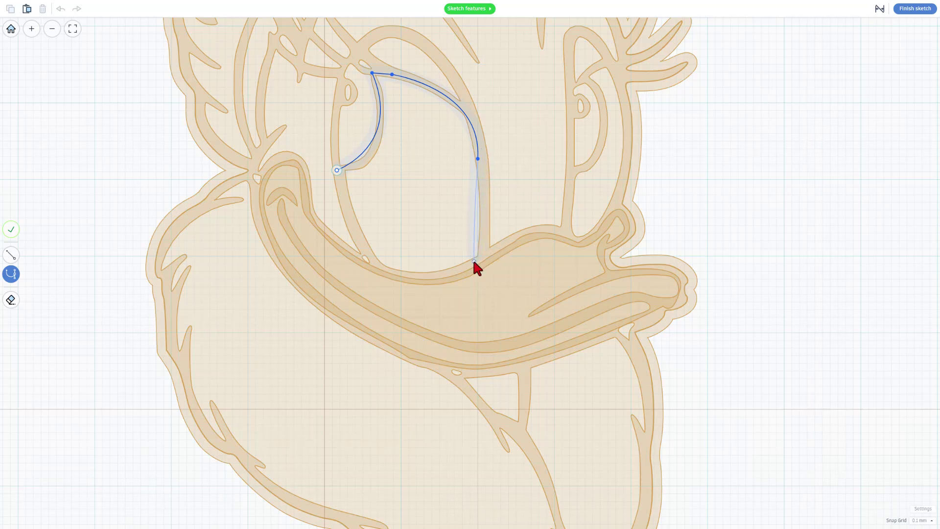
pyautogui.click(474, 261)
pyautogui.moveTo(369, 256); pyautogui.dragTo(321, 216)
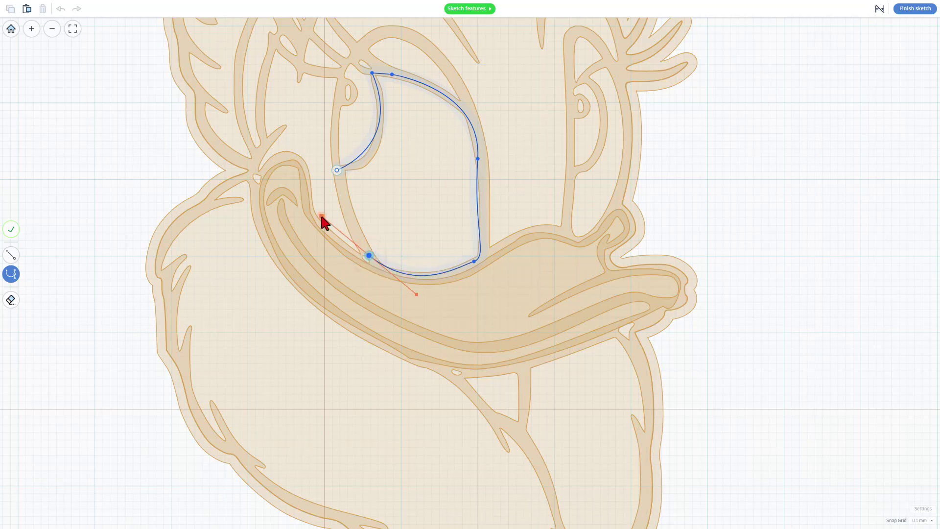
pyautogui.click(336, 170)
# Close the eye shape and straighten its right edge by breaking that anchor's handles.
pyautogui.click(336, 171)
pyautogui.click(401, 212)
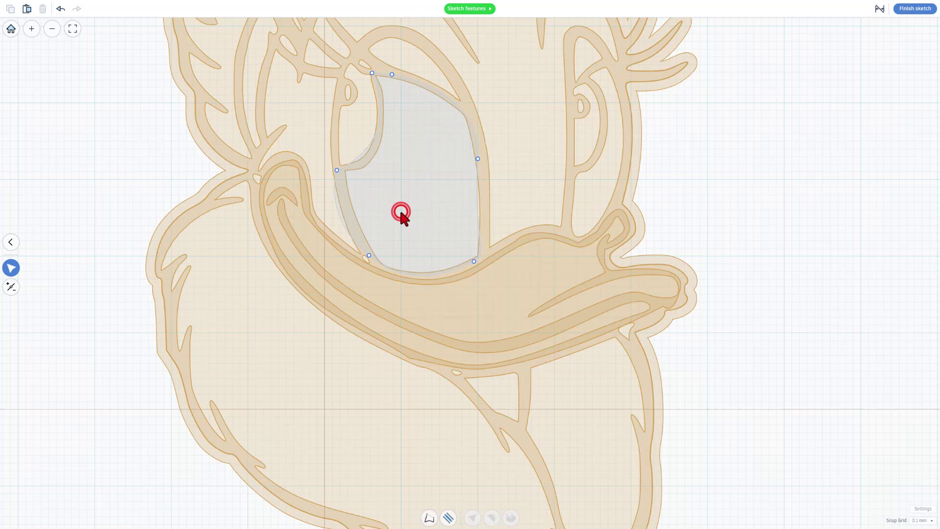
pyautogui.click(417, 199)
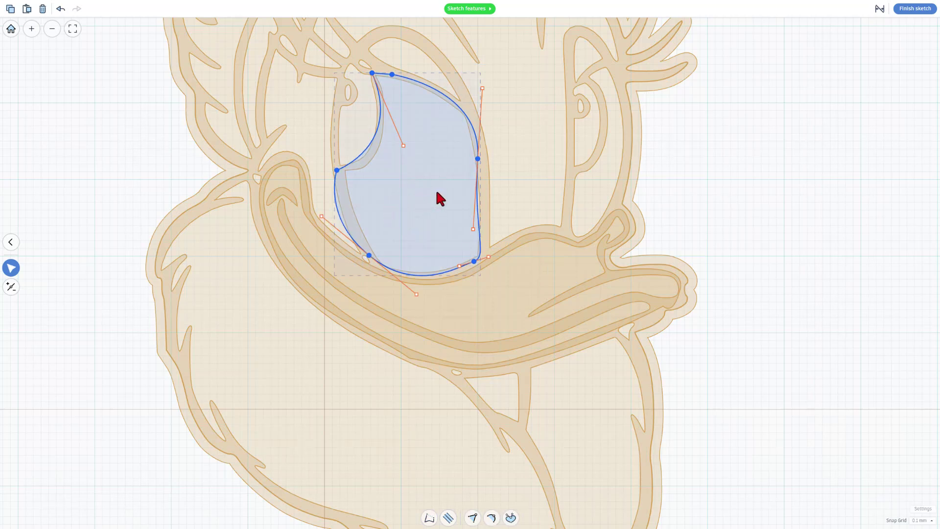
pyautogui.click(436, 192)
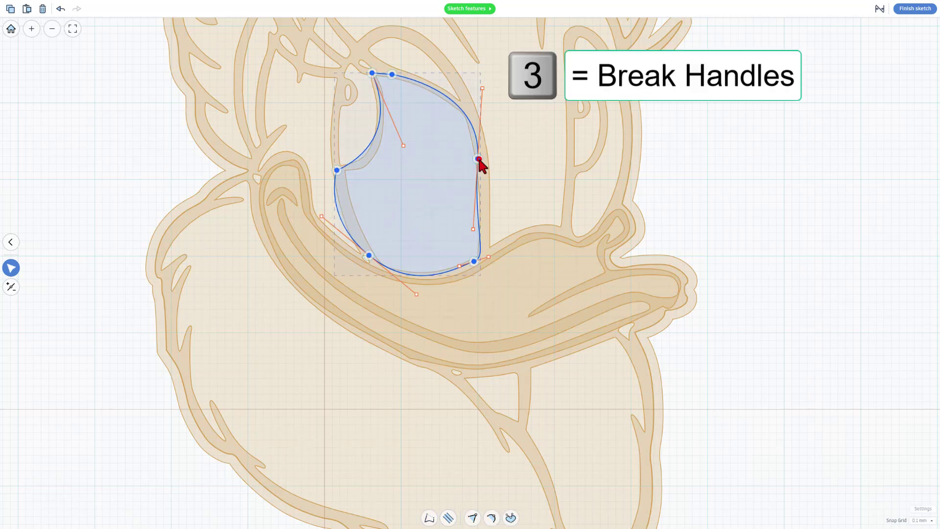
pyautogui.click(479, 160)
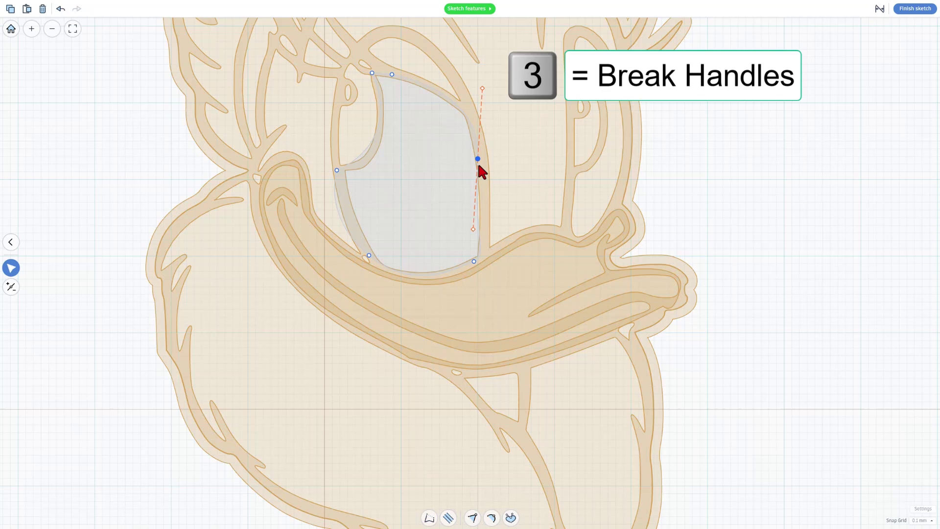
pyautogui.press('3')
pyautogui.moveTo(472, 229); pyautogui.dragTo(480, 197)
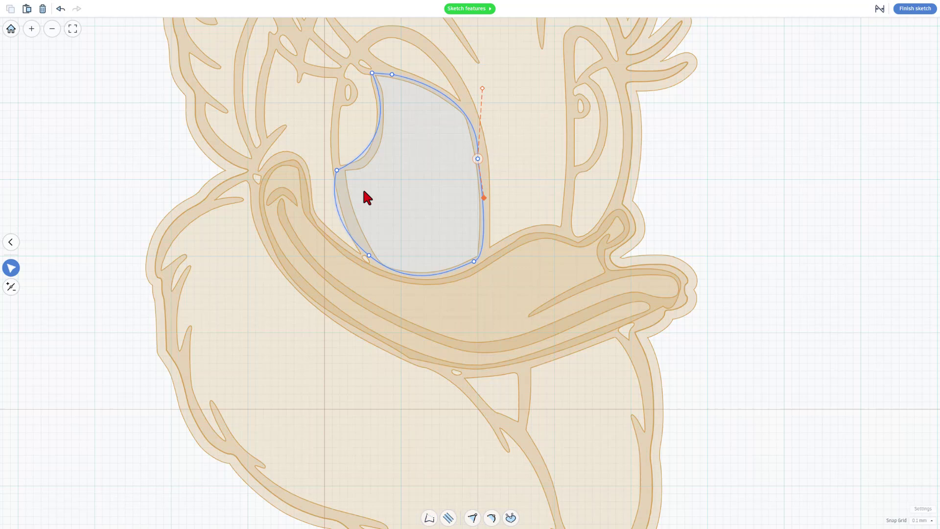
# Curve the eye's upper-left edge inward with a handle pulled from the top anchor.
pyautogui.press('1')
pyautogui.moveTo(339, 170); pyautogui.dragTo(336, 203)
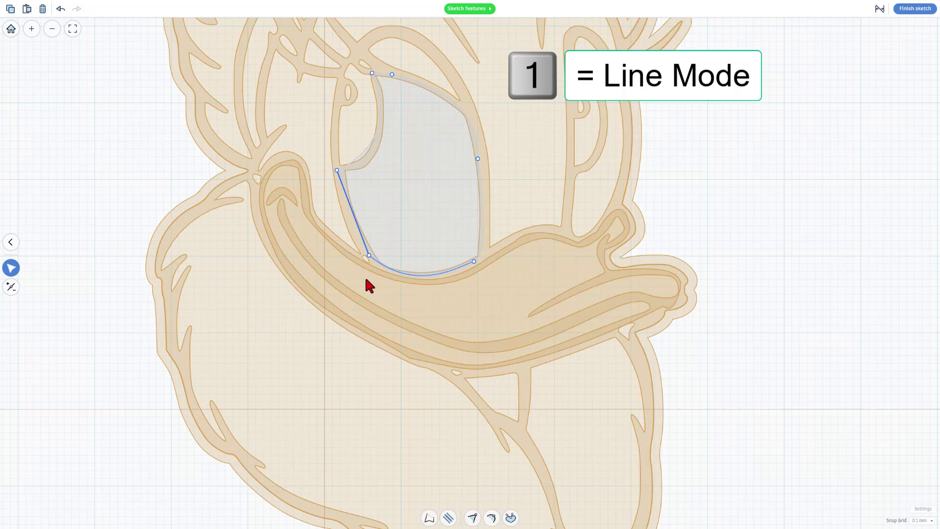
pyautogui.click(338, 169)
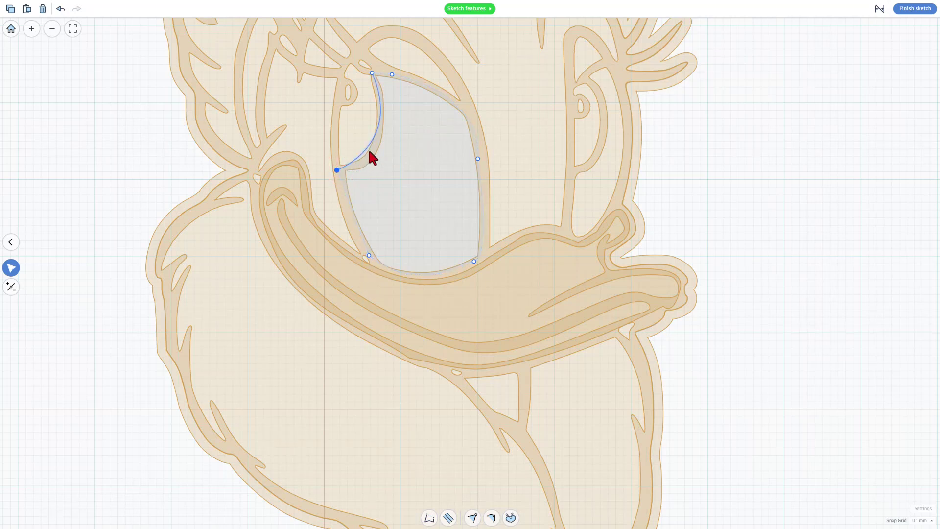
pyautogui.moveTo(372, 73); pyautogui.dragTo(409, 165)
pyautogui.click(418, 175)
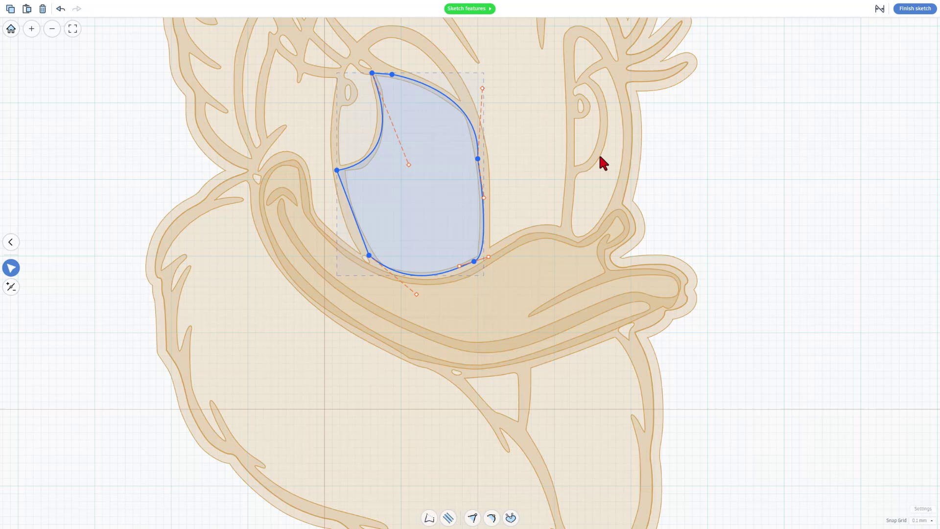
pyautogui.click(558, 139)
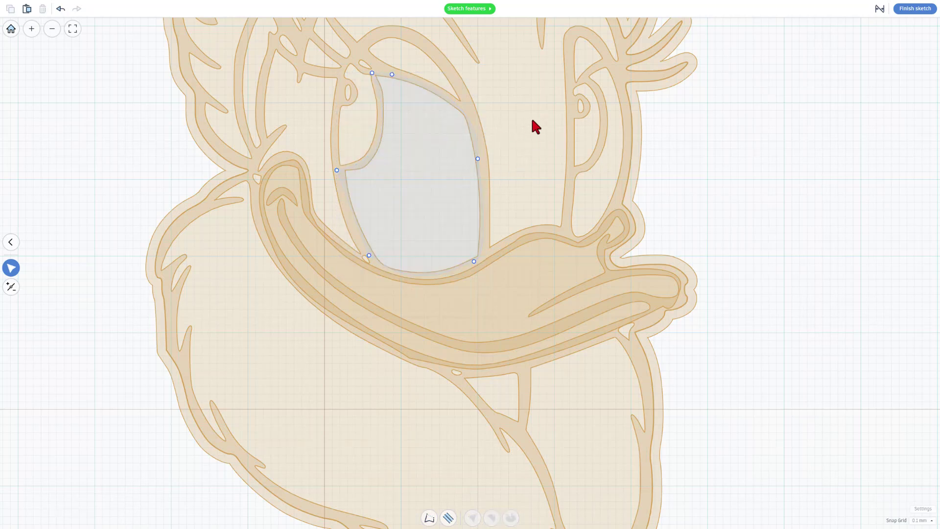
# Trace a closed curved outline around the right eye with the Bezier pen.
pyautogui.click(533, 120)
pyautogui.press('p')
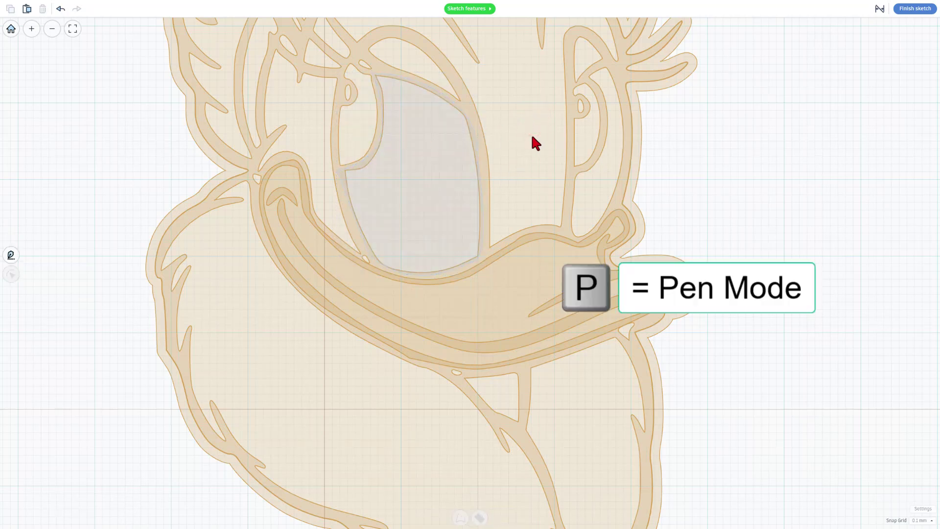
pyautogui.click(585, 78)
pyautogui.press('2')
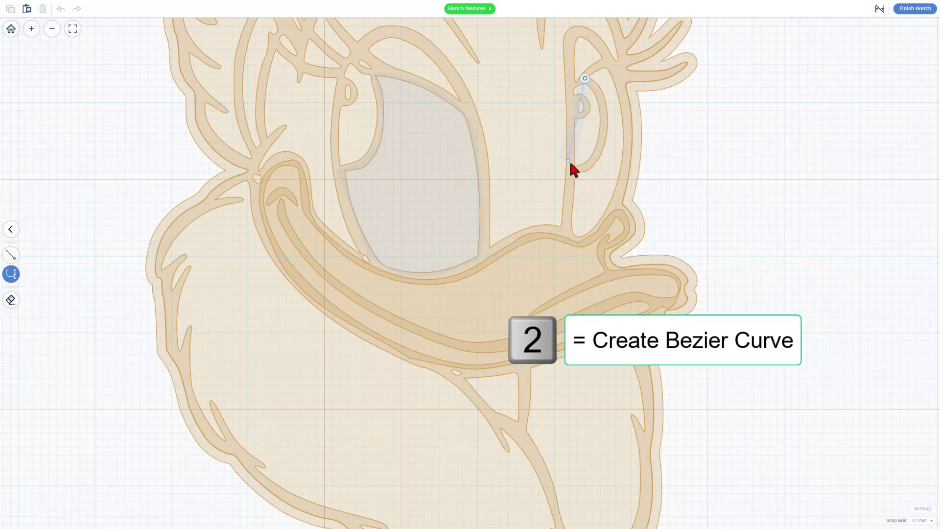
pyautogui.moveTo(580, 171); pyautogui.dragTo(529, 220)
pyautogui.moveTo(529, 219); pyautogui.dragTo(530, 218)
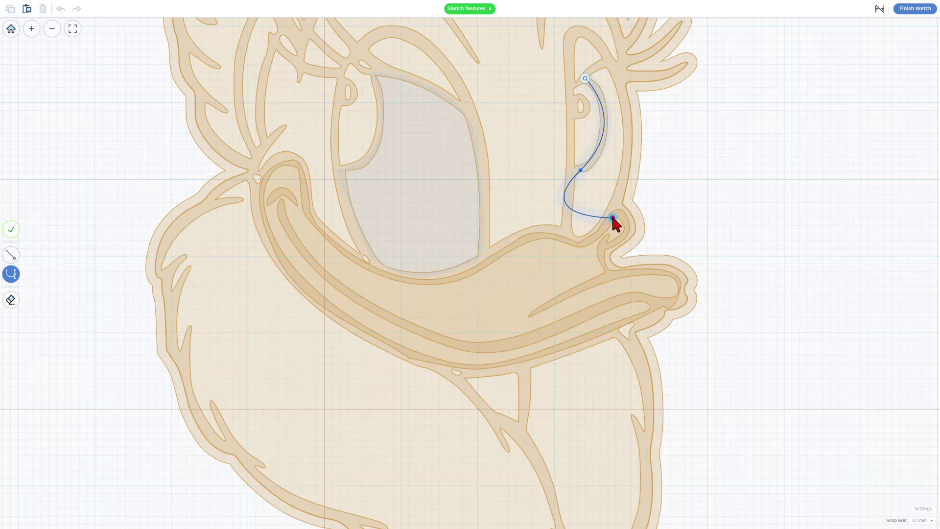
pyautogui.moveTo(612, 217); pyautogui.dragTo(639, 167)
pyautogui.click(623, 82)
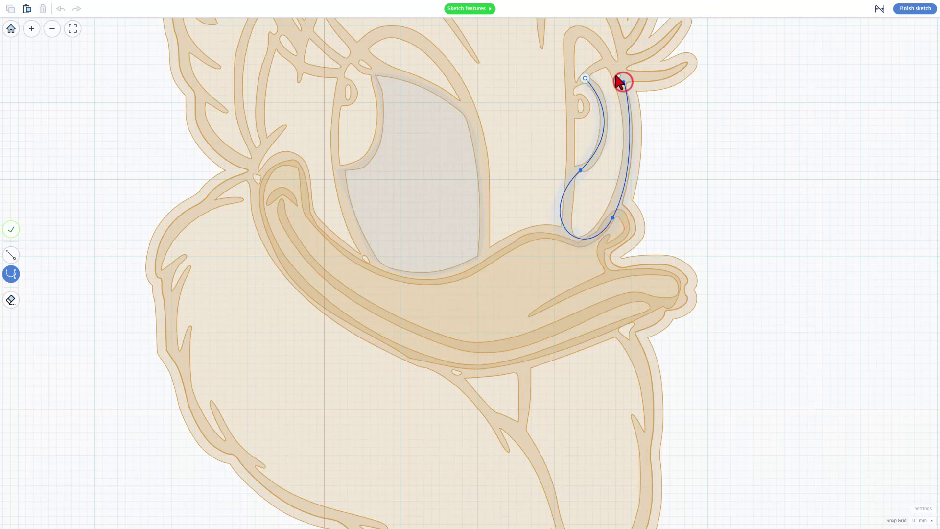
pyautogui.moveTo(583, 73)
pyautogui.mouseDown()
pyautogui.moveTo(581, 102)
pyautogui.moveTo(568, 107)
pyautogui.mouseUp()
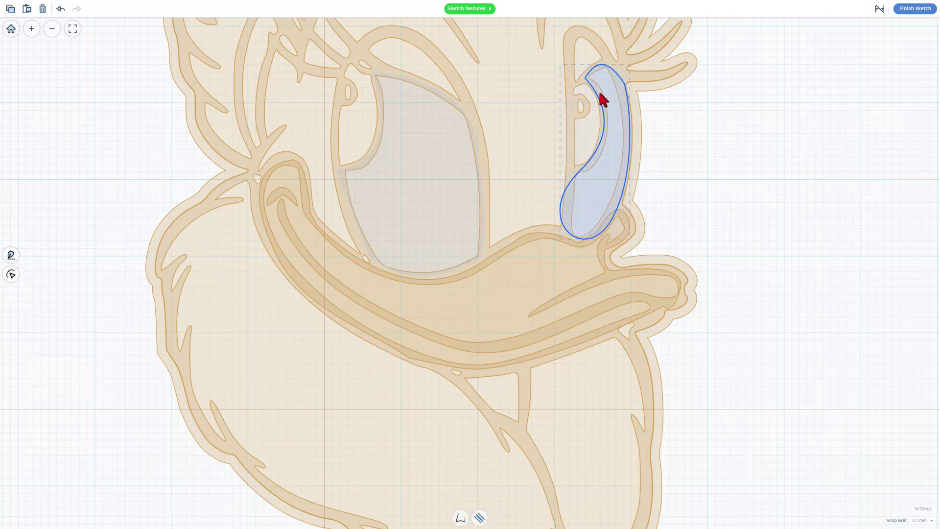
pyautogui.click(599, 171)
# Break the right eye's middle-left anchor handles to sharpen its lower corner along the beak.
pyautogui.click(580, 171)
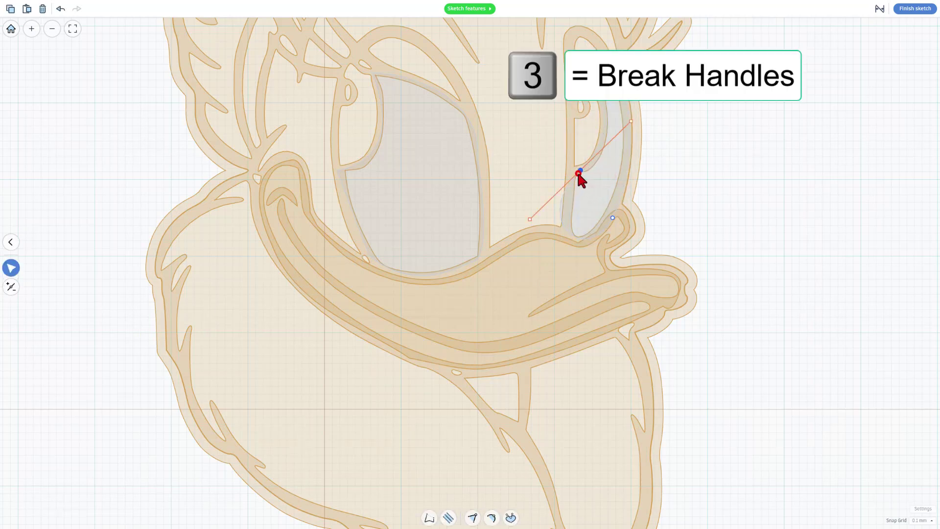
pyautogui.press('3')
pyautogui.moveTo(530, 218); pyautogui.dragTo(548, 235)
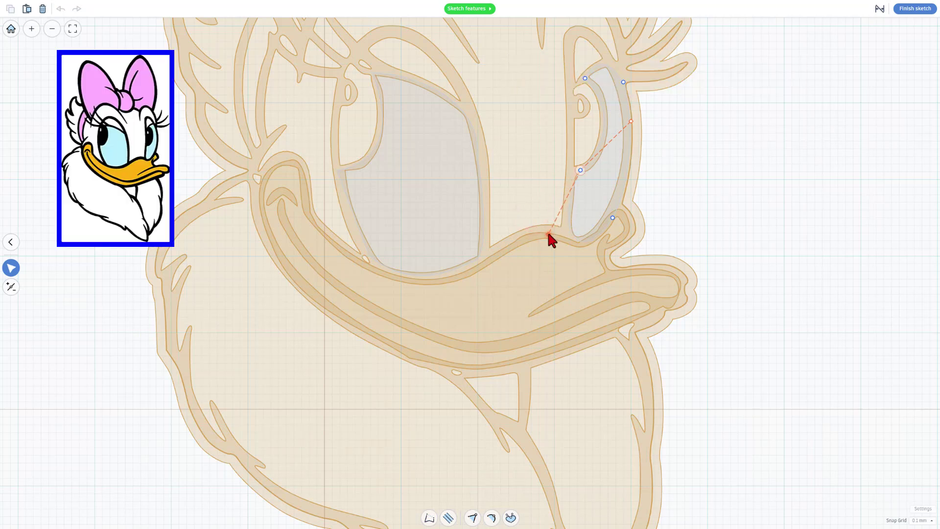
pyautogui.click(611, 217)
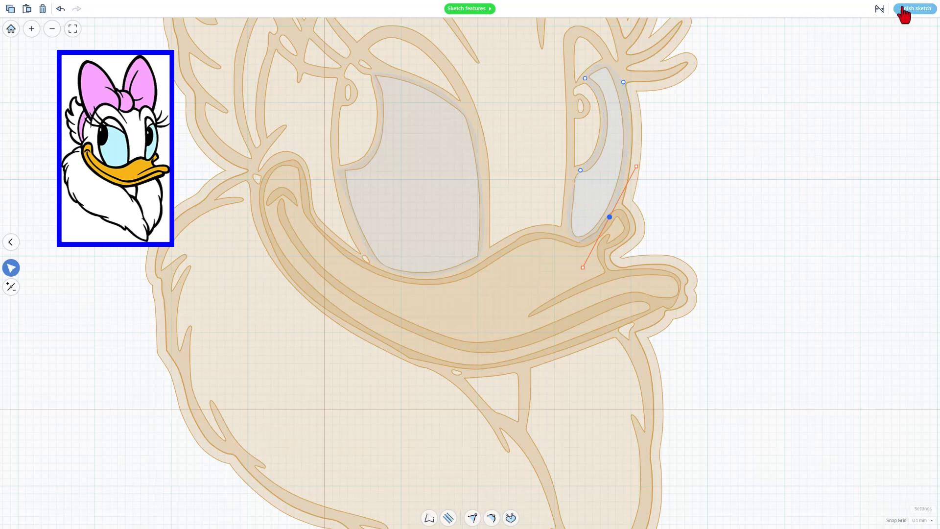
# Finish the sketch, colour the eyes custom light blue 738efc, and view the duck from above.
pyautogui.click(904, 8)
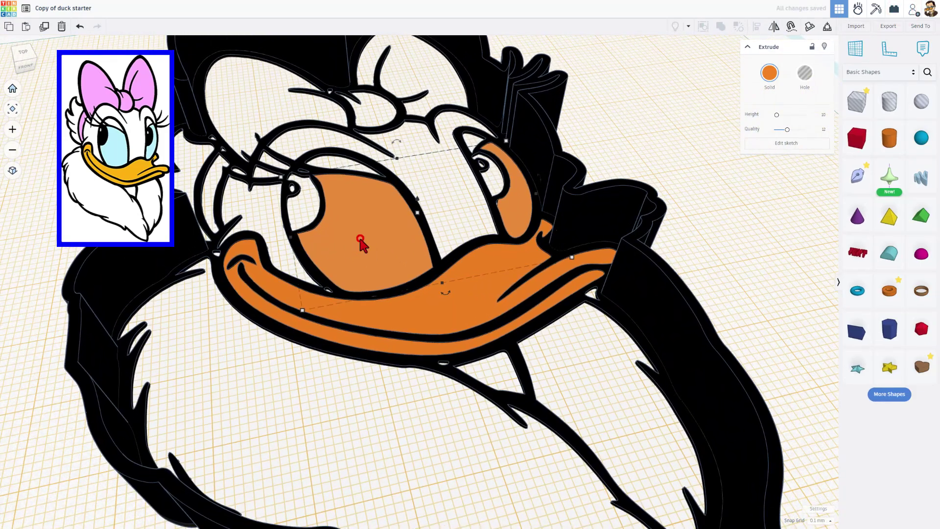
pyautogui.click(770, 72)
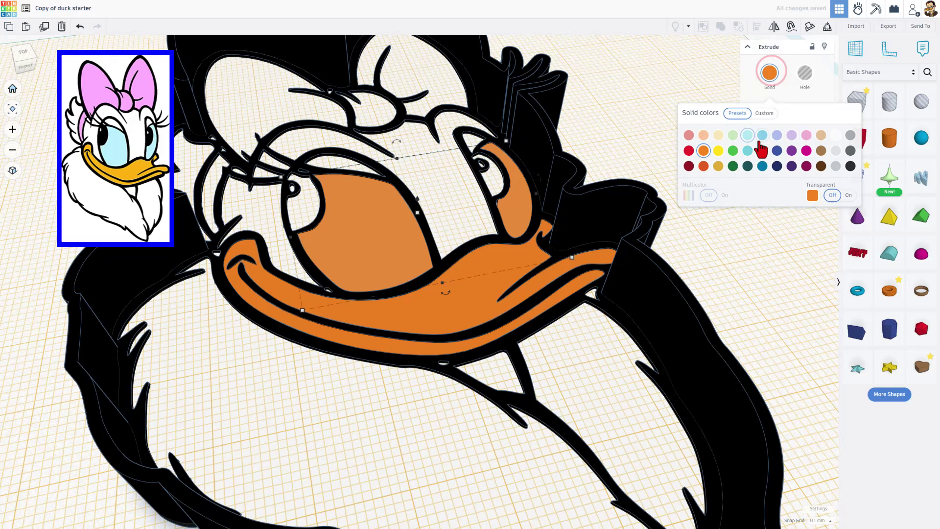
pyautogui.click(764, 113)
pyautogui.click(703, 198)
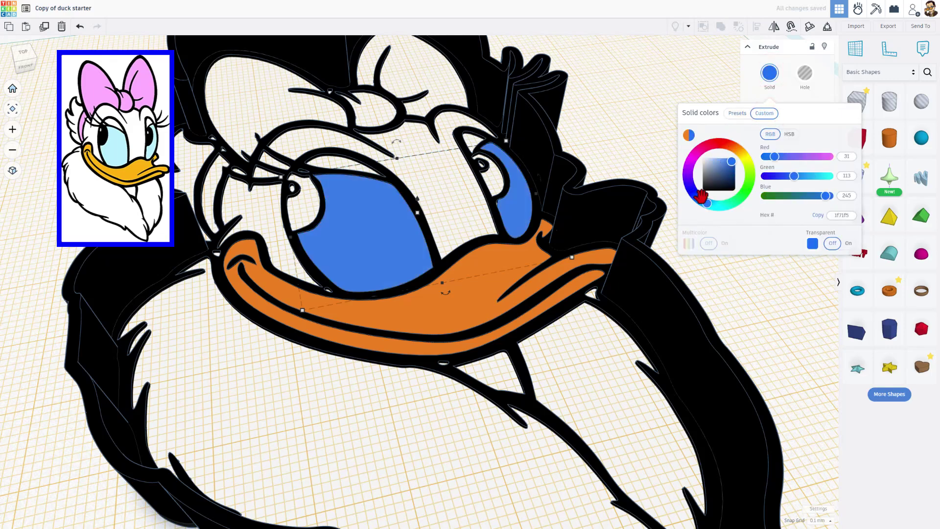
pyautogui.moveTo(701, 195); pyautogui.dragTo(696, 195)
pyautogui.moveTo(732, 162); pyautogui.dragTo(719, 159)
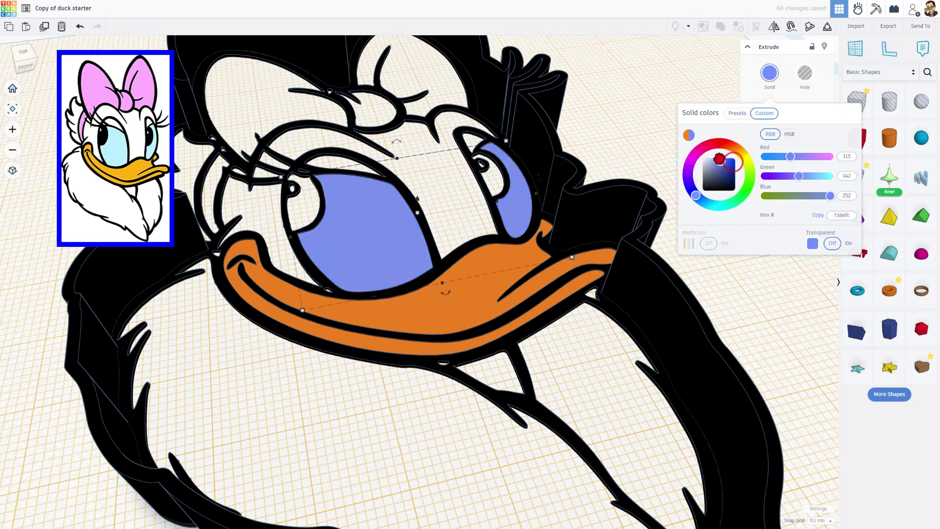
pyautogui.click(635, 104)
pyautogui.moveTo(654, 128); pyautogui.dragTo(613, 190, button='right')
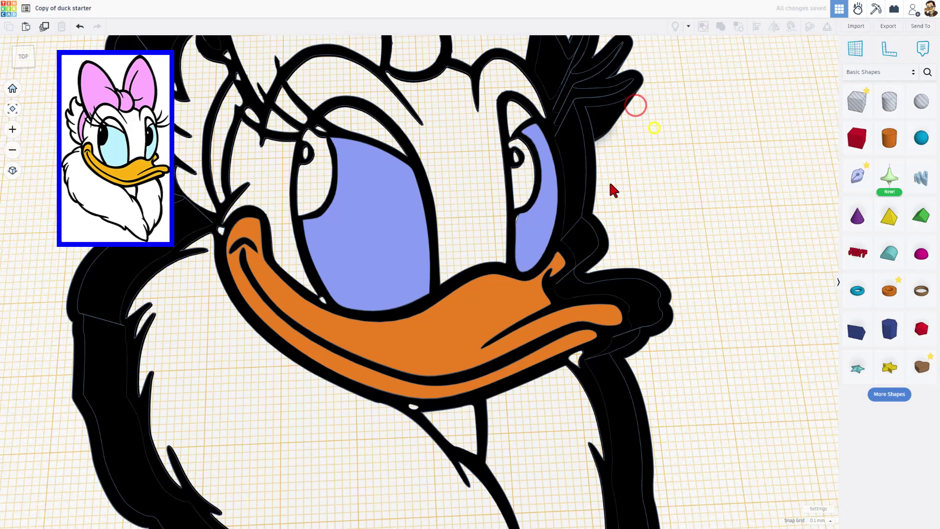
# Reshape the right eye's inner curve by dragging a control point in its sketch.
pyautogui.doubleClick(521, 227)
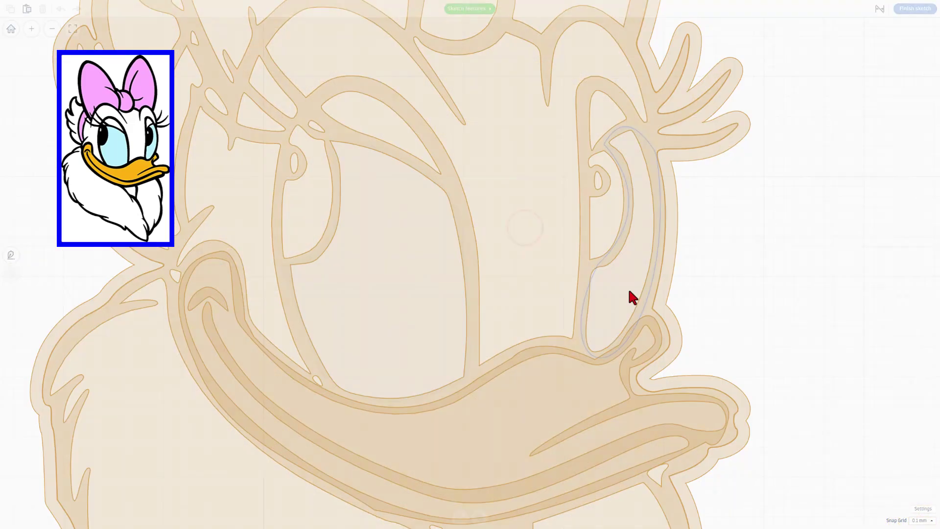
pyautogui.click(621, 283)
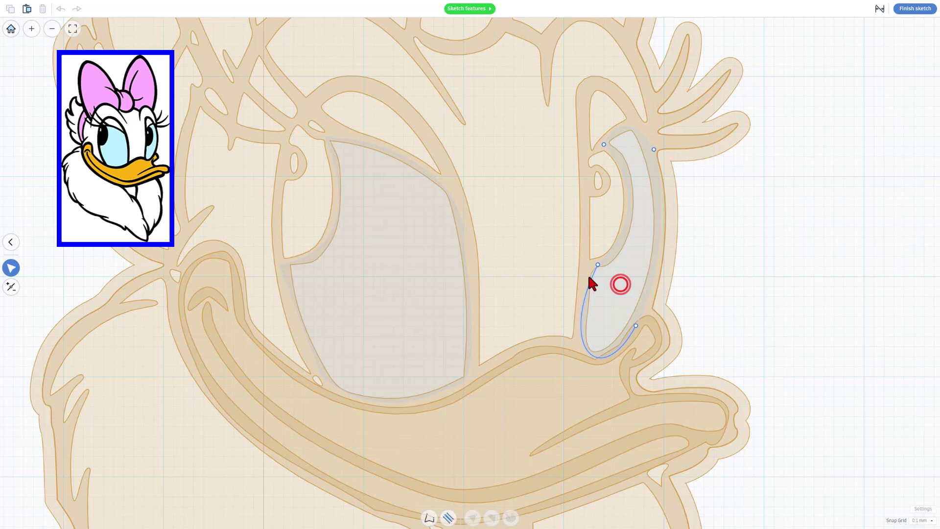
pyautogui.click(597, 264)
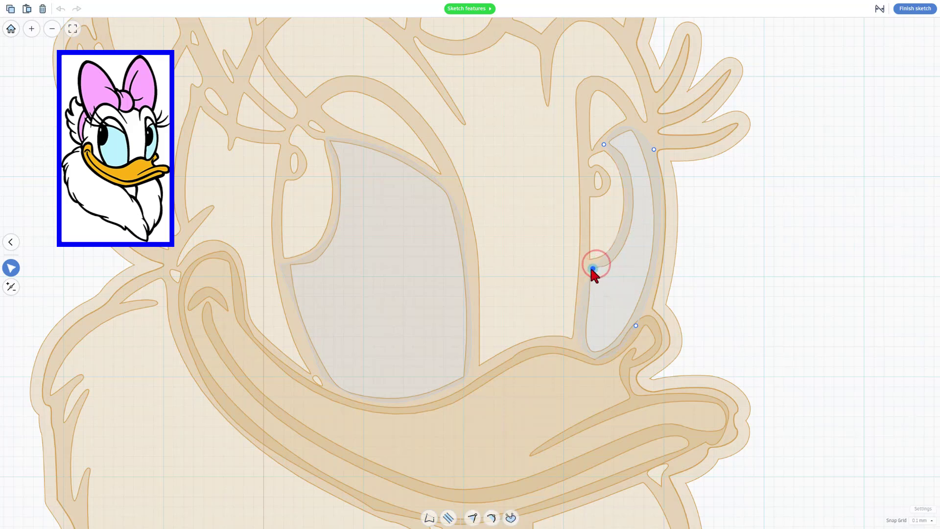
pyautogui.moveTo(591, 268); pyautogui.dragTo(674, 213)
pyautogui.click(911, 10)
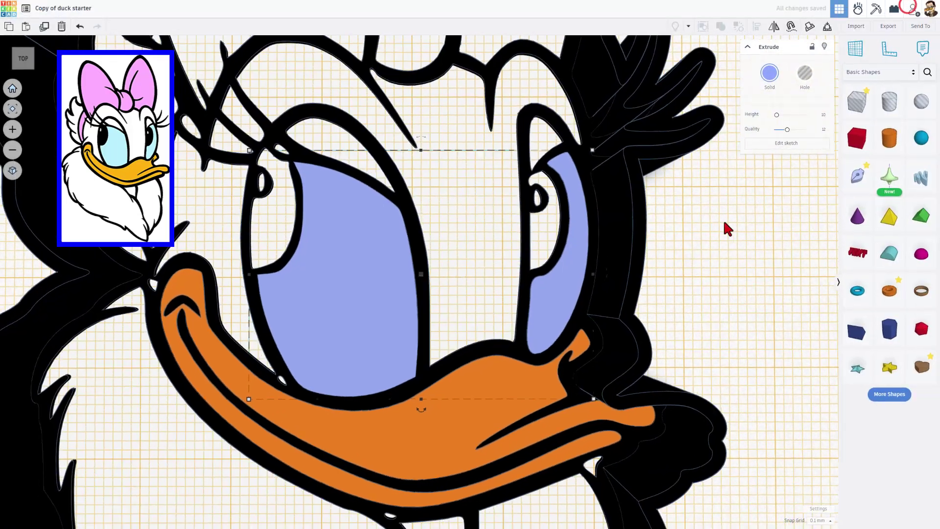
# Duplicate the blue eye shape and delete both eyes from the copy's sketch.
pyautogui.scroll(-3, 744, 220)
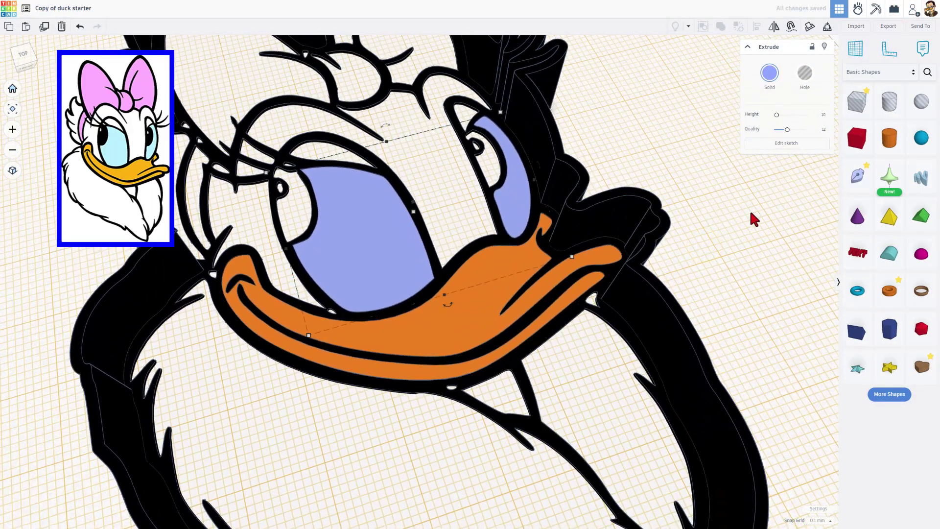
pyautogui.scroll(3, 750, 209)
pyautogui.moveTo(620, 227); pyautogui.dragTo(357, 325, button='right')
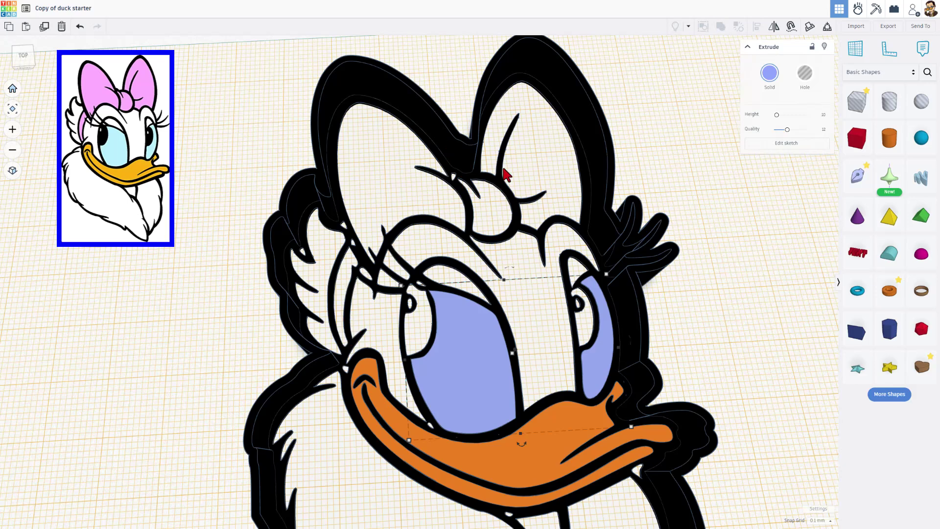
pyautogui.click(481, 363)
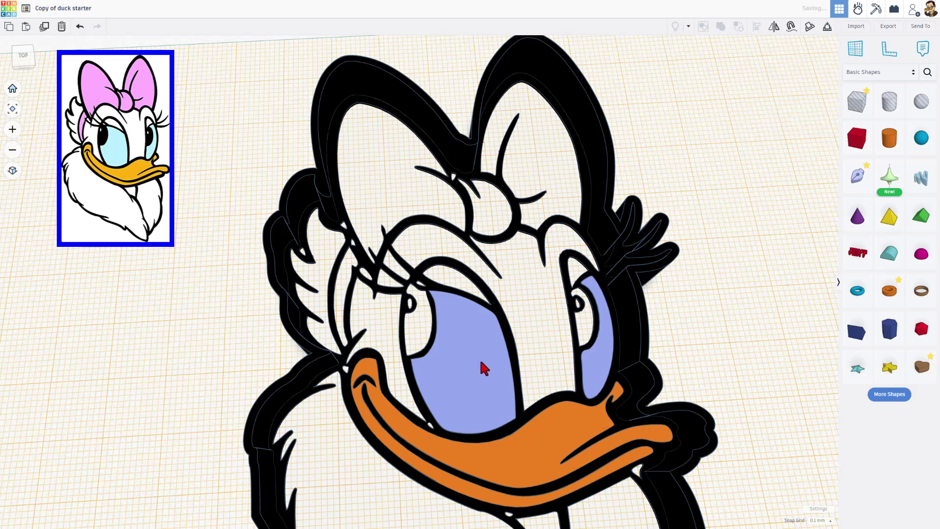
pyautogui.click(481, 363)
pyautogui.hotkey('ctrl', 'd')
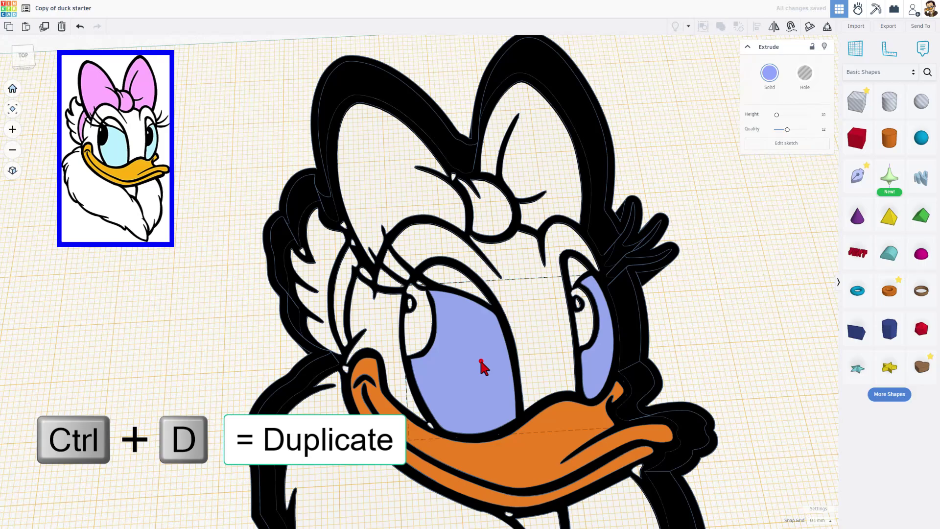
pyautogui.doubleClick(480, 360)
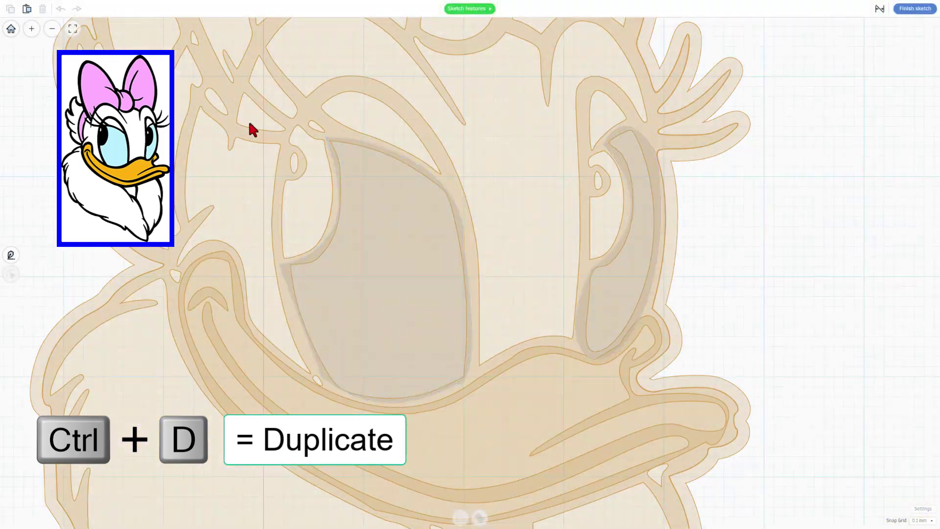
pyautogui.moveTo(225, 76); pyautogui.dragTo(839, 481)
pyautogui.press('Delete')
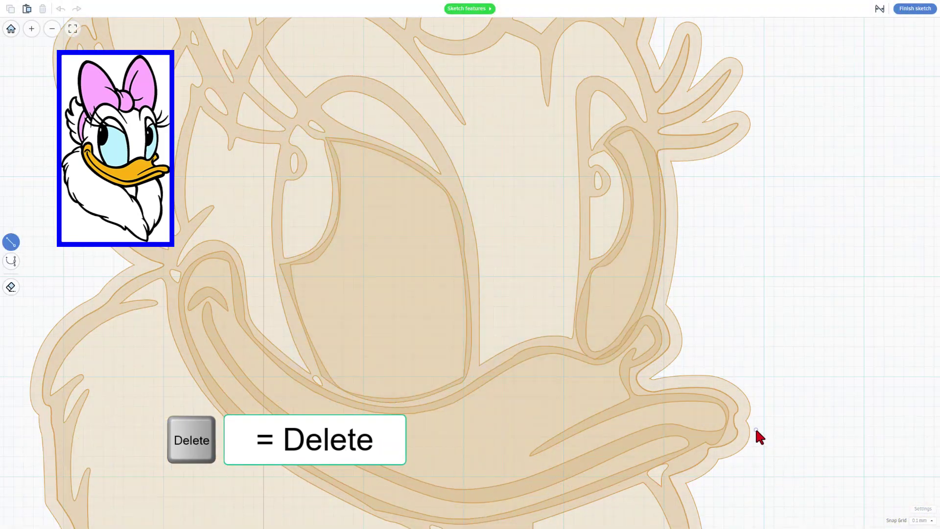
# Trace the bow's left loop, knot and right loop with spline points.
pyautogui.scroll(-5, 410, 317)
pyautogui.click(11, 274)
pyautogui.click(298, 269)
pyautogui.click(306, 134)
pyautogui.click(342, 160)
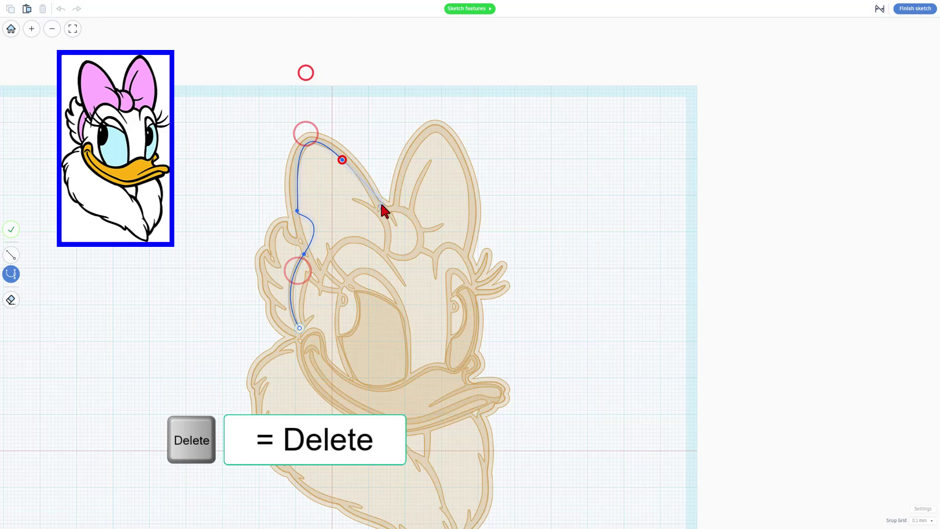
pyautogui.click(381, 211)
pyautogui.click(395, 210)
pyautogui.click(437, 131)
pyautogui.click(463, 255)
pyautogui.click(436, 257)
pyautogui.click(424, 251)
pyautogui.click(415, 254)
pyautogui.click(396, 256)
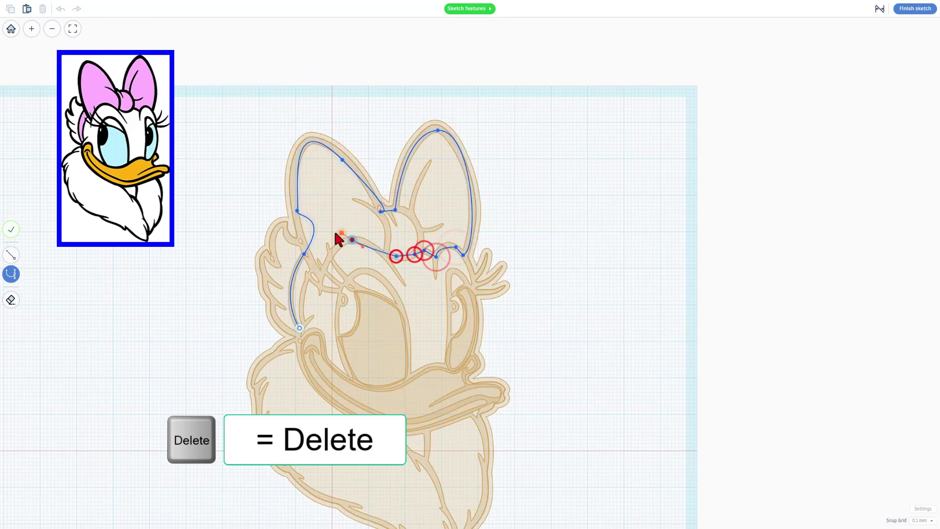
# Close the bow outline with Bezier curves and finish the sketch.
pyautogui.press('2')
pyautogui.scroll(3, 323, 208)
pyautogui.moveTo(311, 272); pyautogui.dragTo(315, 231)
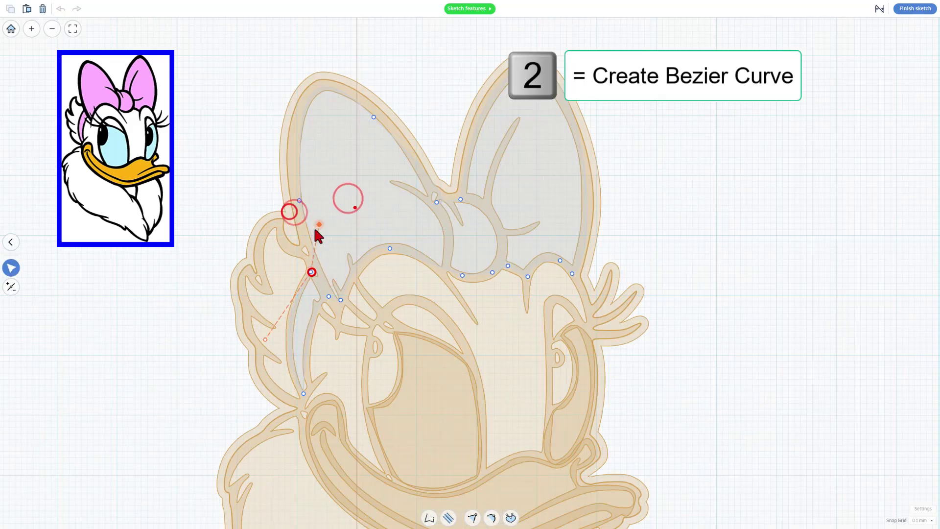
pyautogui.scroll(-3, 351, 60)
pyautogui.scroll(3, 266, 59)
pyautogui.moveTo(553, 108); pyautogui.dragTo(566, 122)
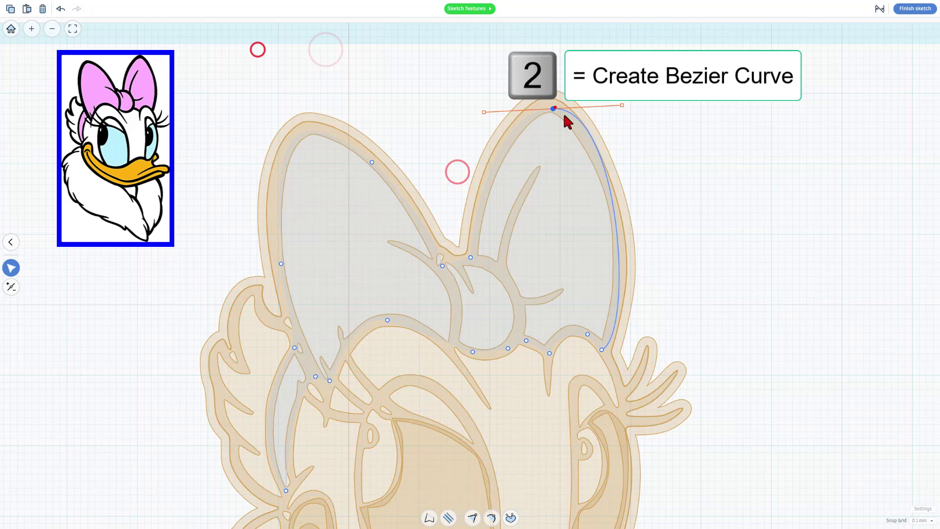
pyautogui.click(554, 107)
pyautogui.click(915, 8)
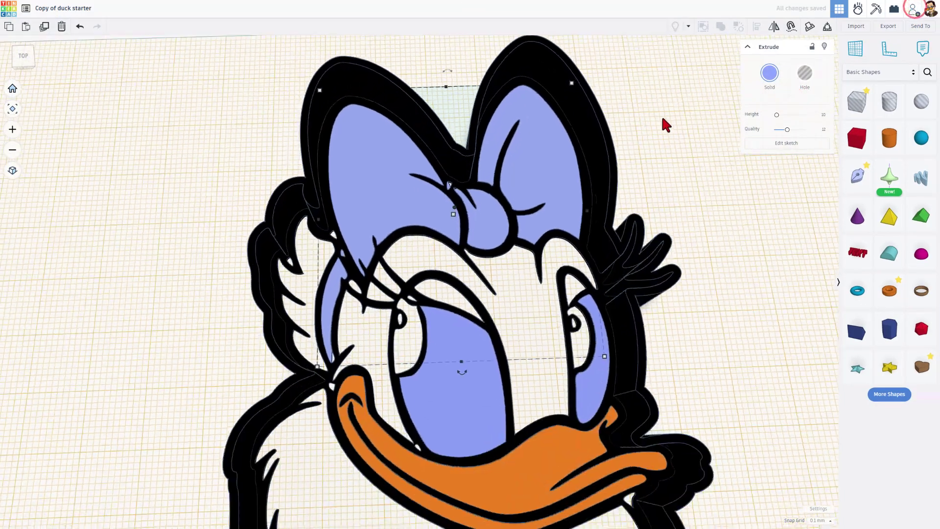
# Colour the bow light pink-violet f8aaff, then deselect and orbit around the duck.
pyautogui.click(770, 72)
pyautogui.click(696, 156)
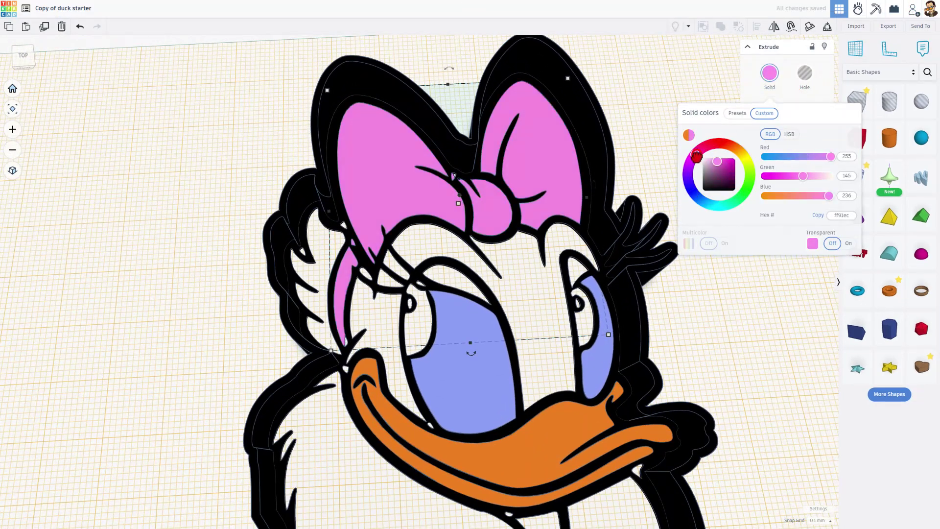
pyautogui.moveTo(697, 156); pyautogui.dragTo(690, 162)
pyautogui.click(712, 166)
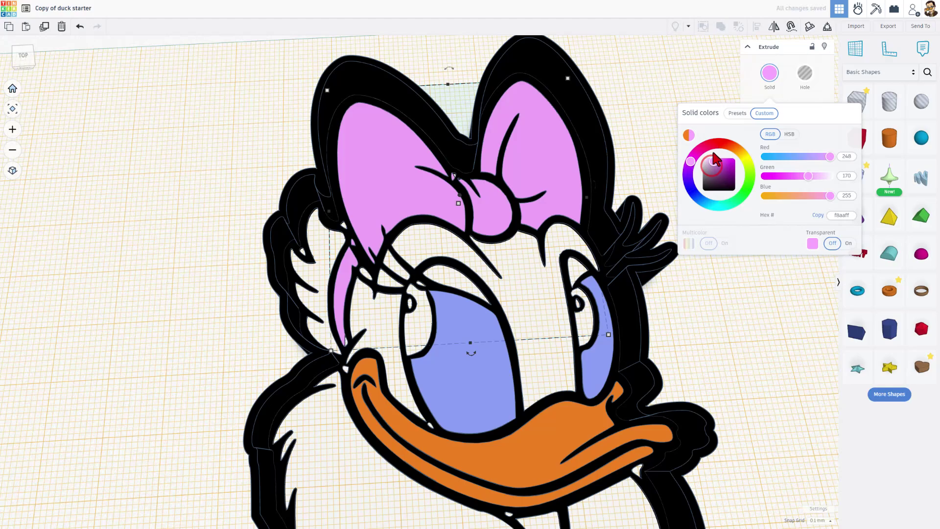
pyautogui.click(673, 207)
pyautogui.click(662, 132)
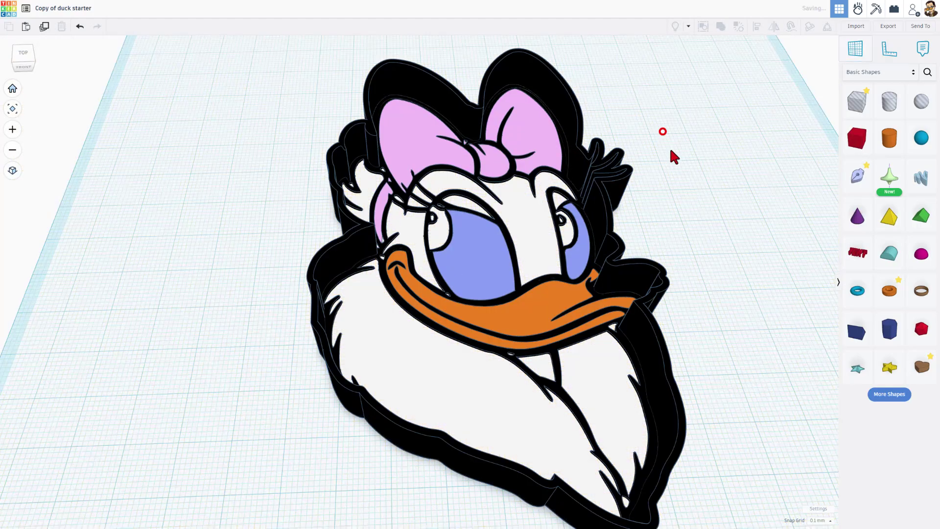
pyautogui.moveTo(705, 204); pyautogui.dragTo(680, 214, button='right')
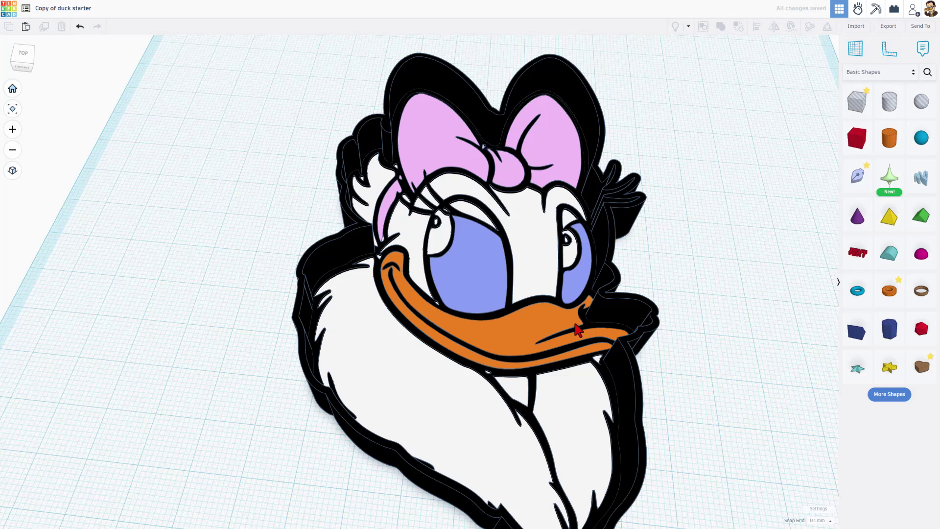
pyautogui.scroll(2, 577, 330)
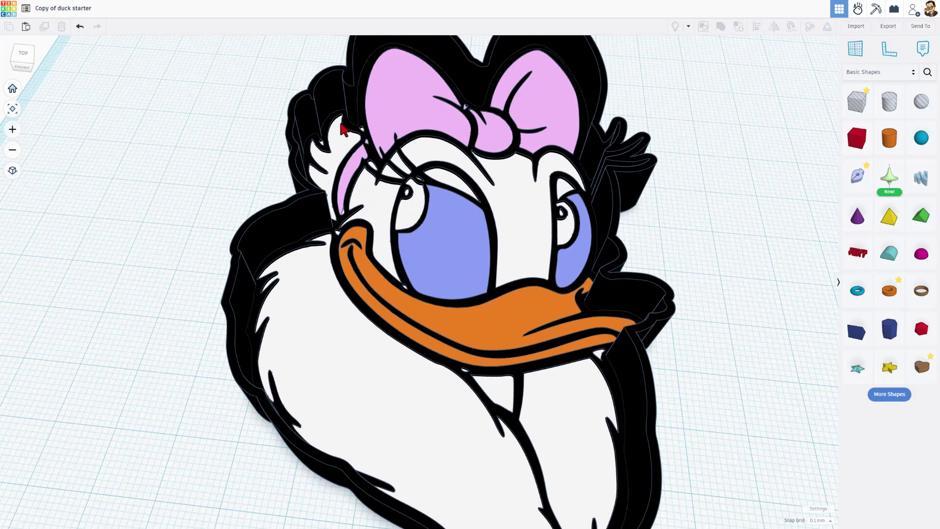
# Duplicate the blue eye piece and delete both eye shapes from the copy's sketch.
pyautogui.click(442, 233)
pyautogui.hotkey('ctrl', 'd')
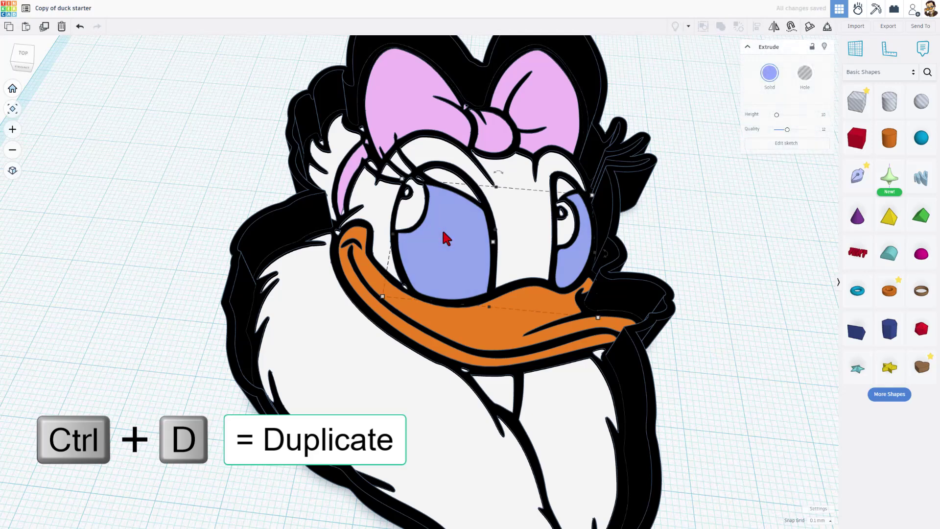
pyautogui.click(443, 232)
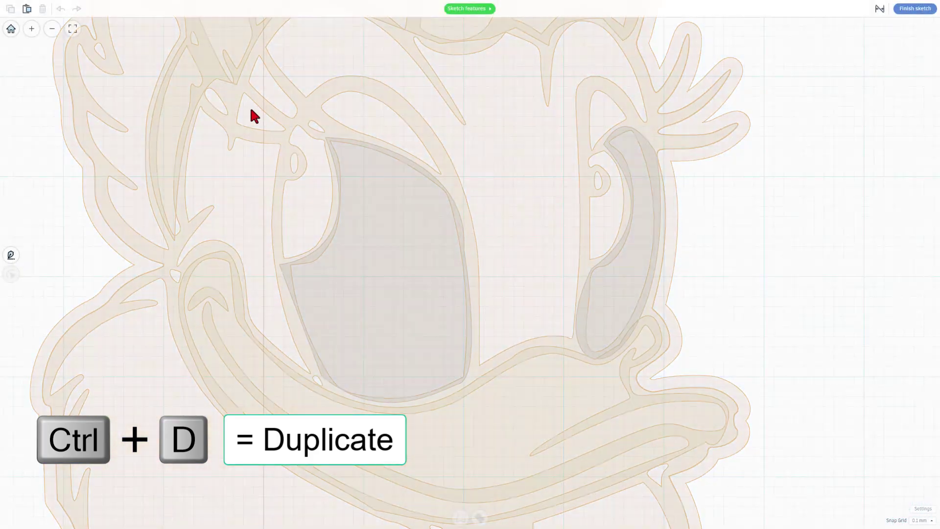
pyautogui.moveTo(250, 108); pyautogui.dragTo(709, 429)
pyautogui.press('Delete')
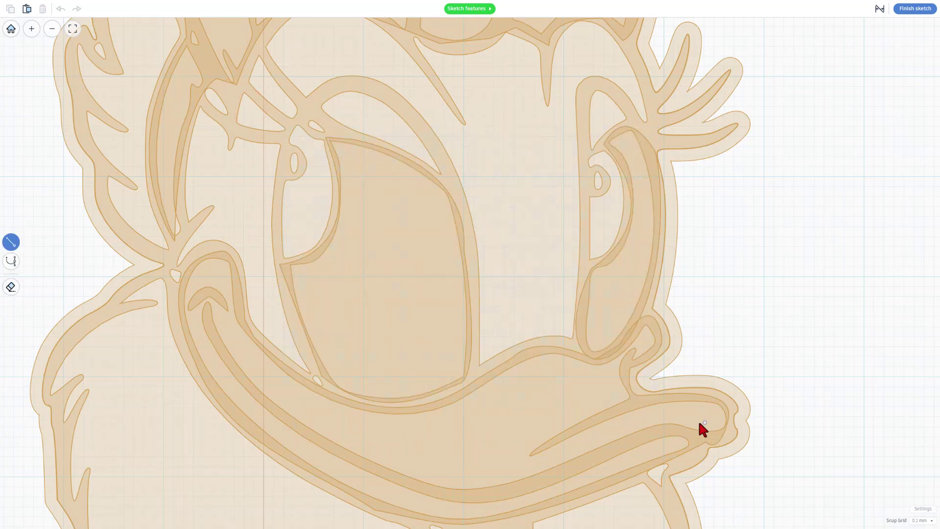
# Draw a small filler shape in the gap above the left eye's upper-left corner.
pyautogui.scroll(2, 401, 164)
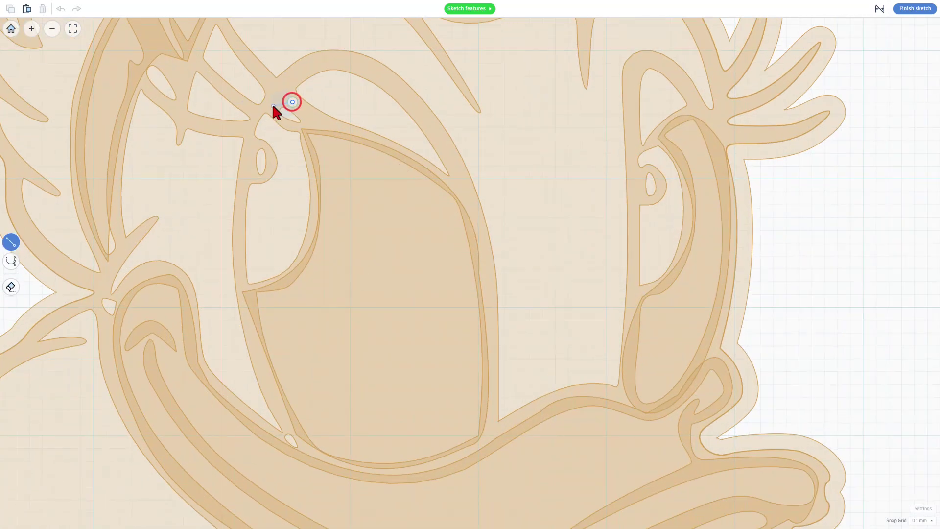
pyautogui.click(275, 106)
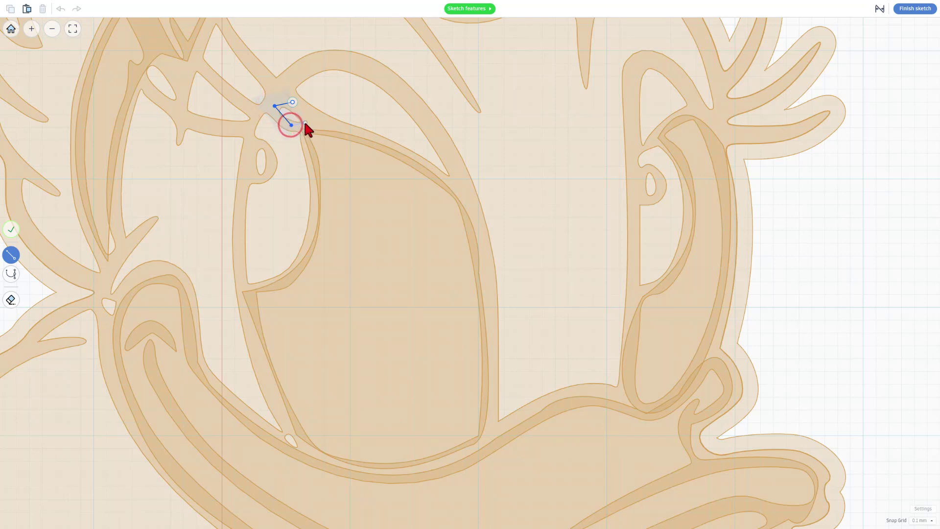
pyautogui.click(306, 122)
pyautogui.click(293, 102)
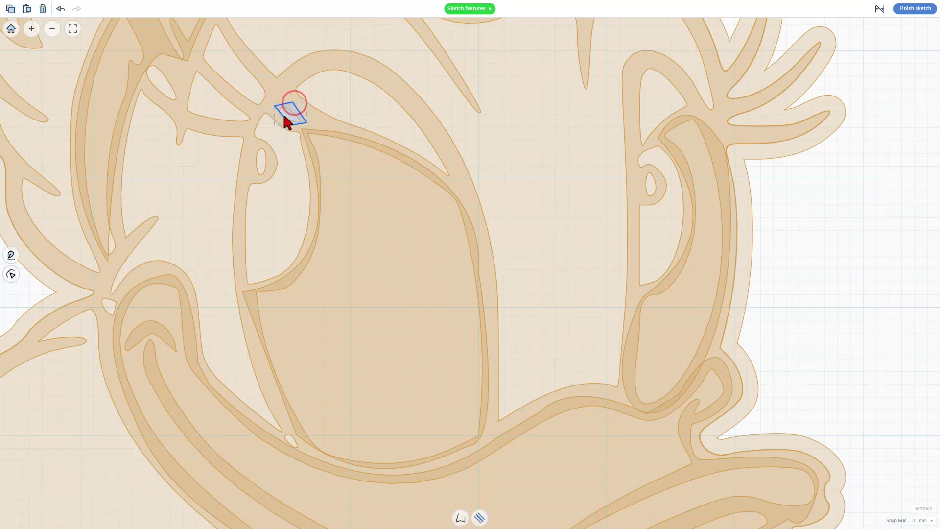
pyautogui.doubleClick(290, 115)
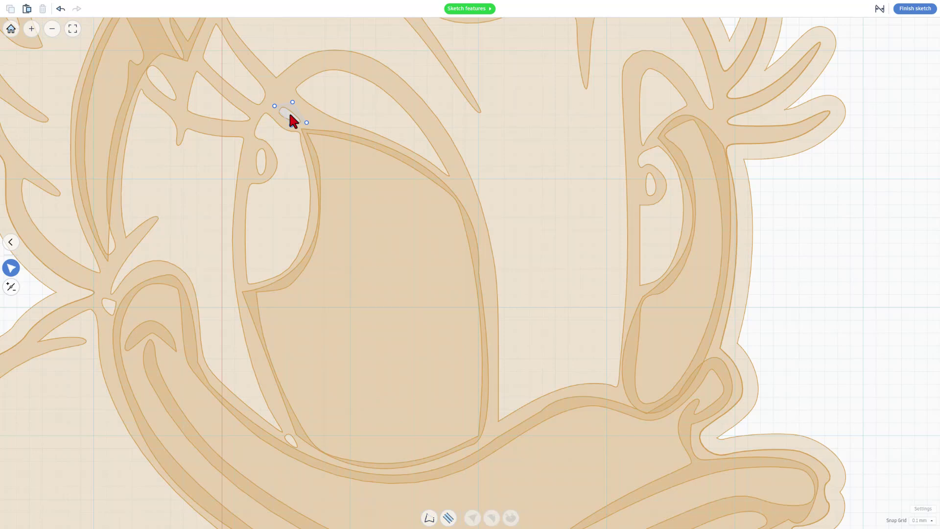
pyautogui.click(289, 115)
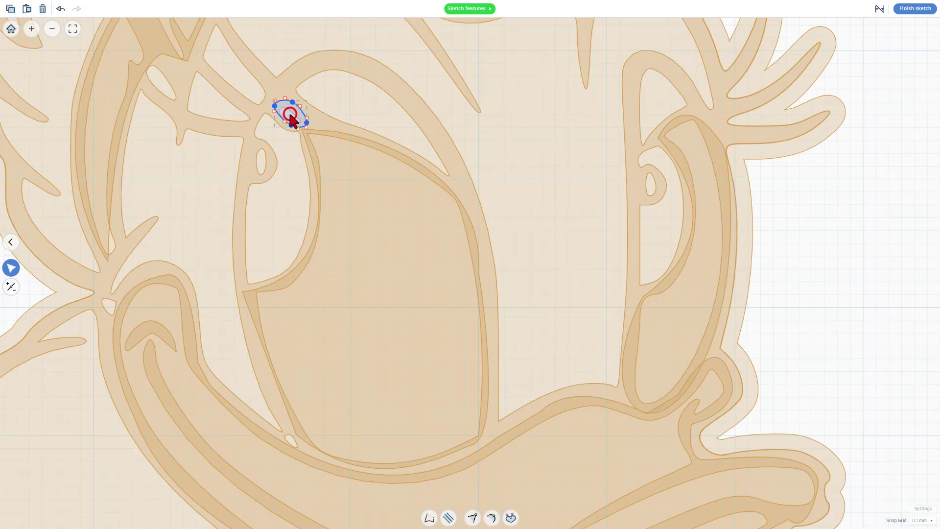
pyautogui.click(328, 101)
# Finish the sketch and make the filler piece solid black (000000).
pyautogui.click(912, 8)
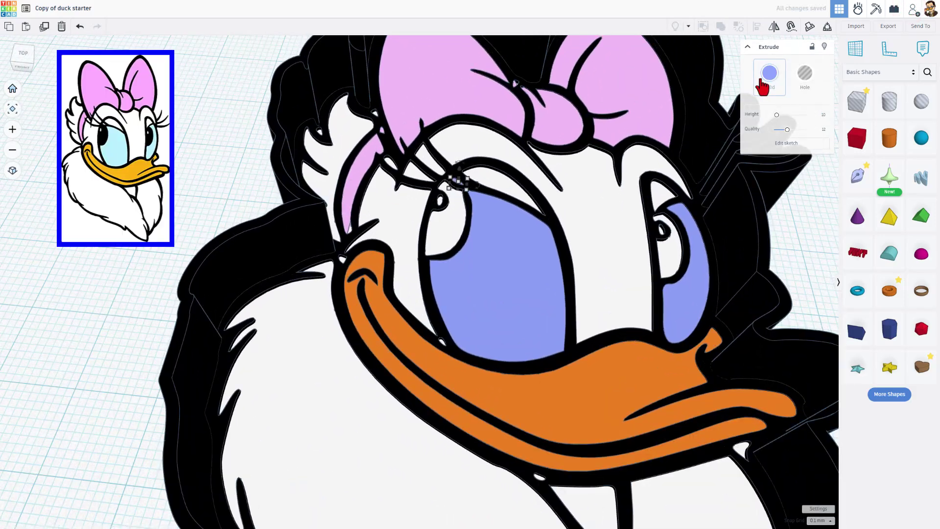
pyautogui.click(762, 87)
pyautogui.click(706, 188)
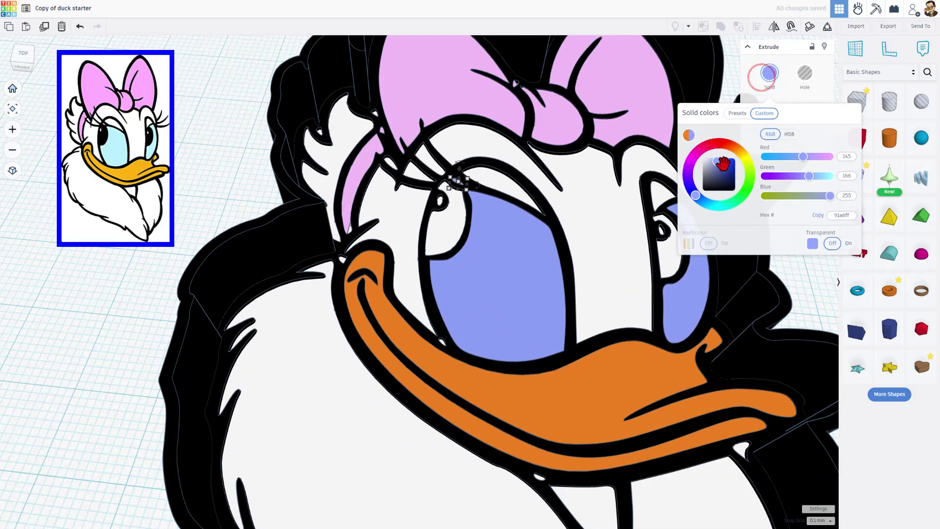
pyautogui.scroll(3, 485, 186)
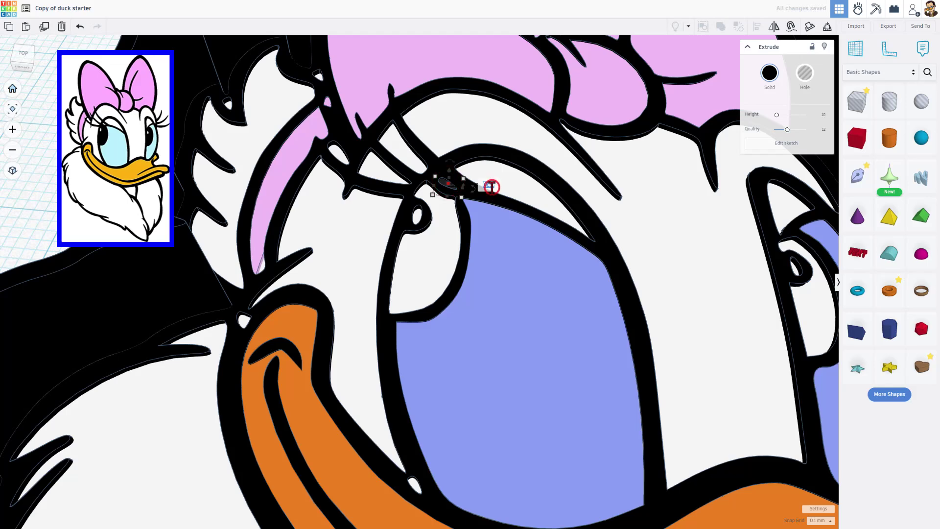
# Change the filler piece's 0.40 dimension to 0.5.
pyautogui.click(489, 185)
pyautogui.write('0.5')
pyautogui.press('Return')
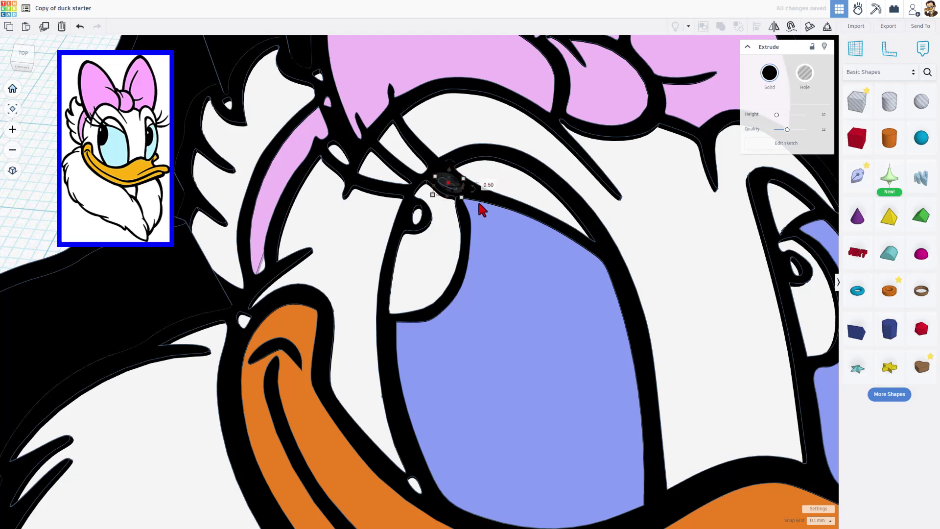
pyautogui.scroll(-4, 465, 207)
pyautogui.click(437, 209)
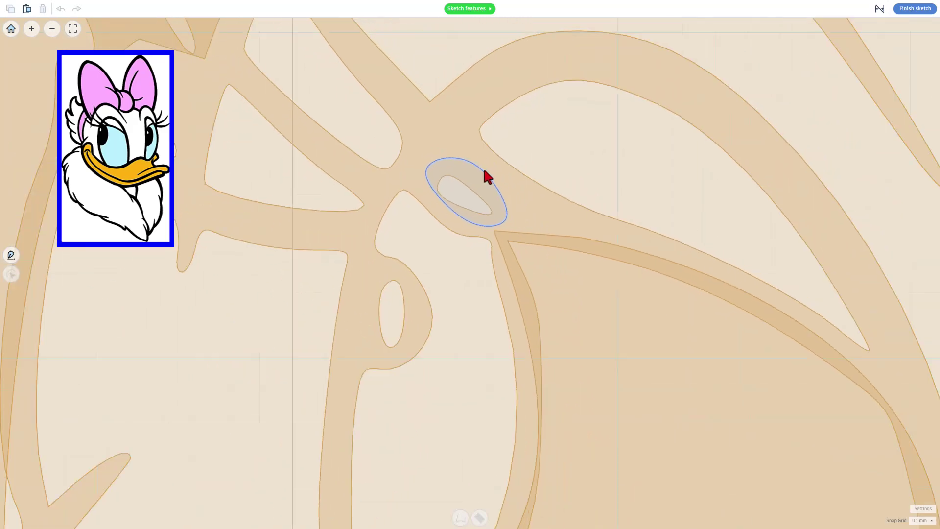
# Select the small gap-filling ellipse and paste a copy of it.
pyautogui.moveTo(402, 130); pyautogui.dragTo(509, 268)
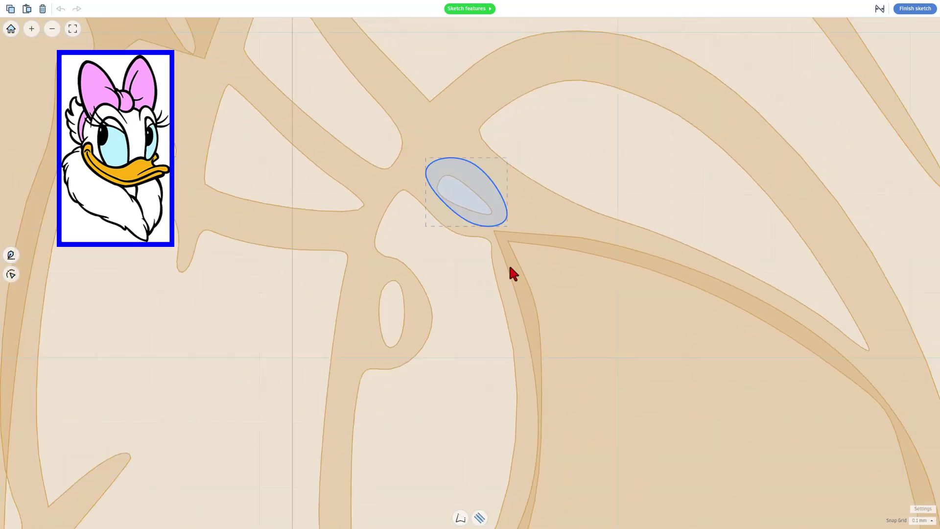
pyautogui.scroll(-5, 509, 268)
pyautogui.scroll(-5, 510, 231)
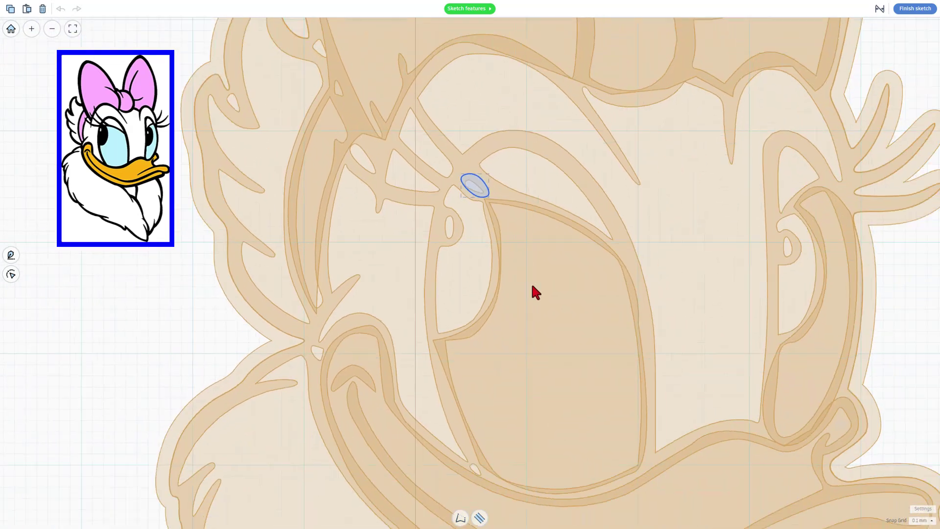
pyautogui.hotkey('ctrl', 'c')
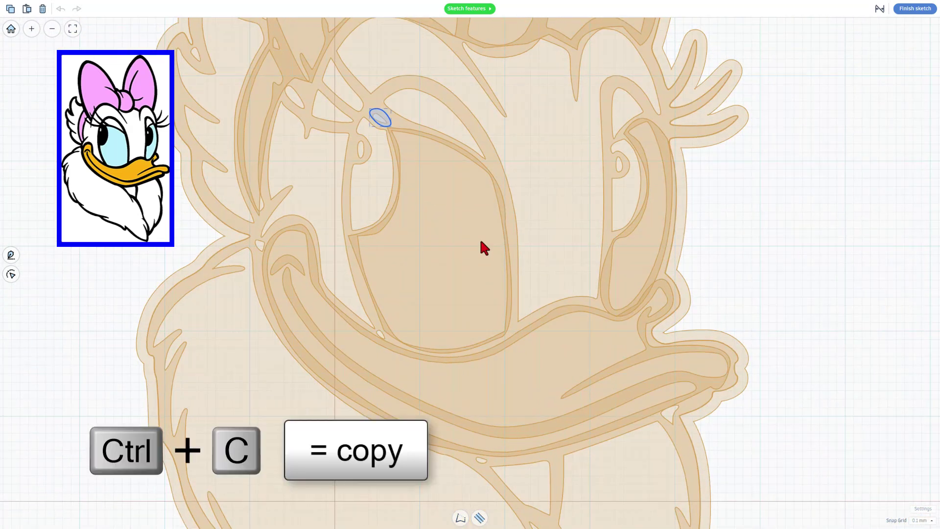
pyautogui.hotkey('ctrl', 'v')
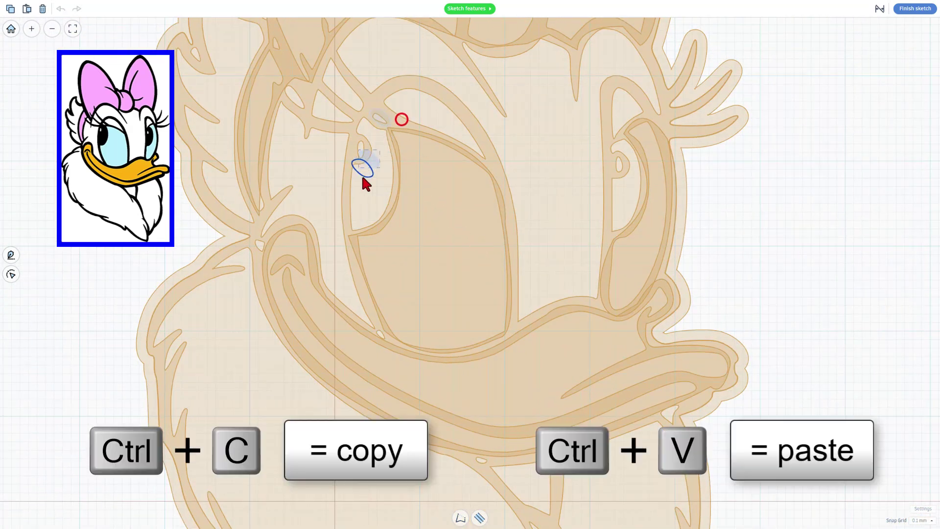
# Try the filler copy in several gaps, undoing each, and settle it below the beak.
pyautogui.moveTo(363, 178); pyautogui.dragTo(265, 244)
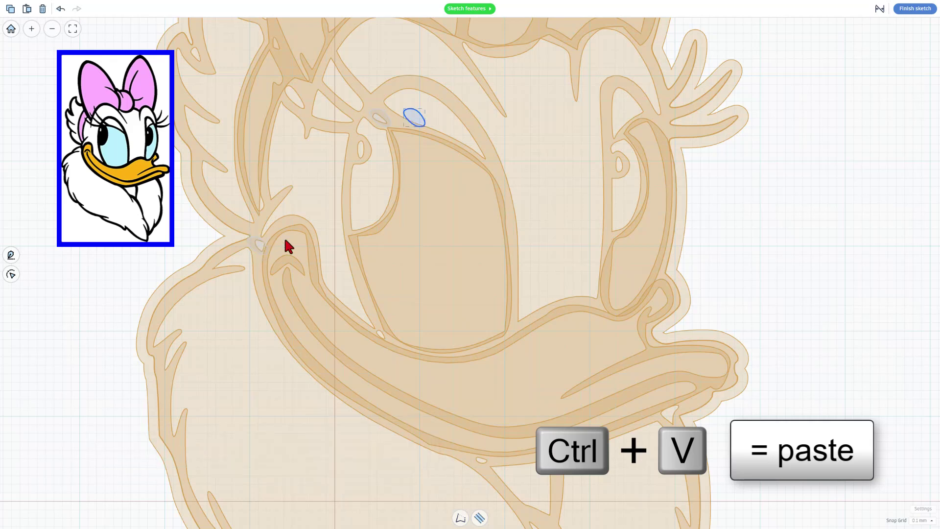
pyautogui.moveTo(412, 116); pyautogui.dragTo(277, 47)
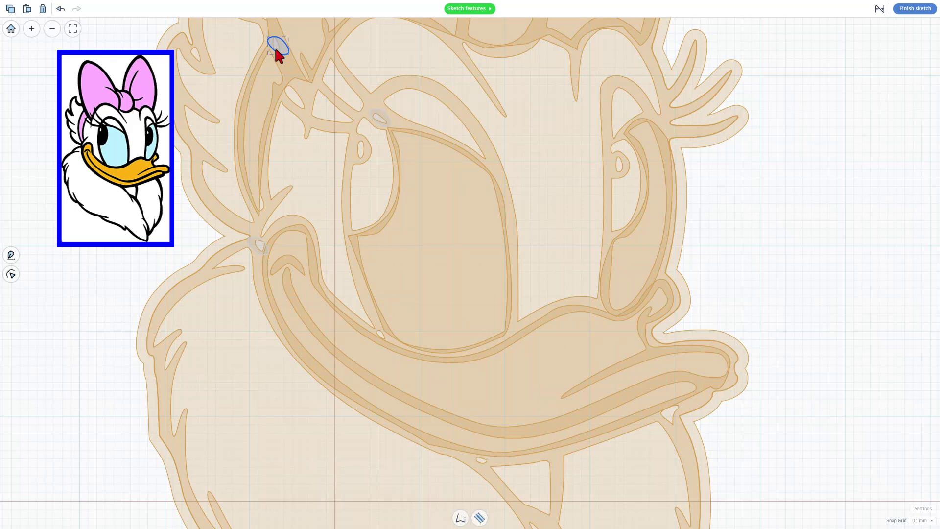
pyautogui.hotkey('ctrl', 'z')
pyautogui.moveTo(430, 120); pyautogui.dragTo(196, 57)
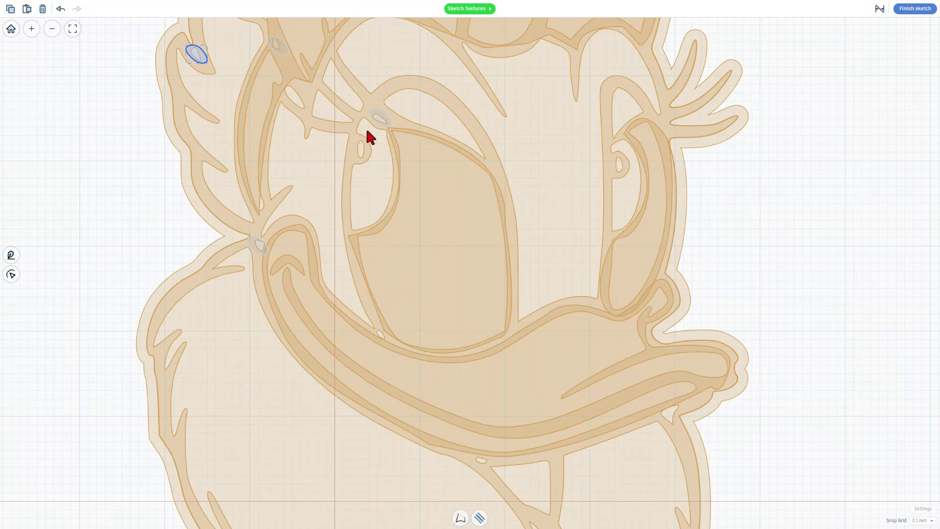
pyautogui.hotkey('ctrl', 'z')
pyautogui.moveTo(451, 119); pyautogui.dragTo(387, 190)
pyautogui.hotkey('ctrl', 'z')
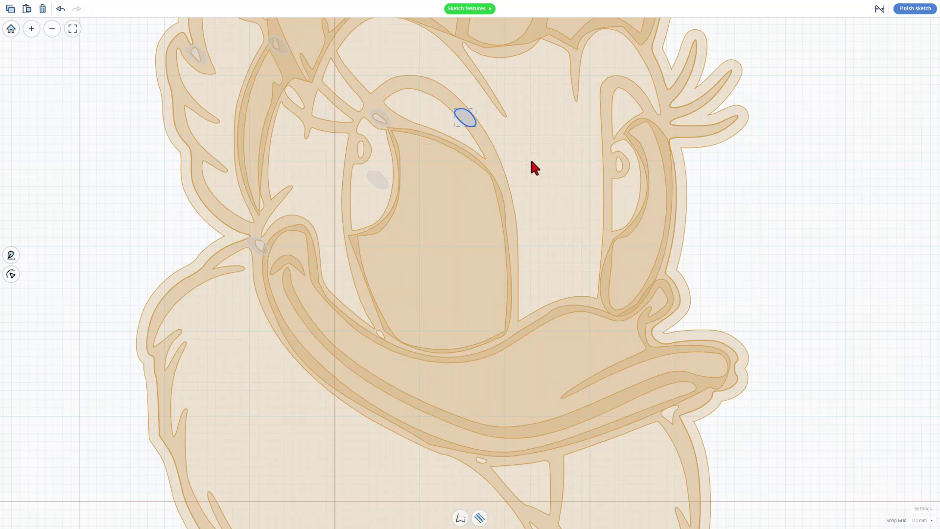
pyautogui.moveTo(464, 123); pyautogui.dragTo(625, 201)
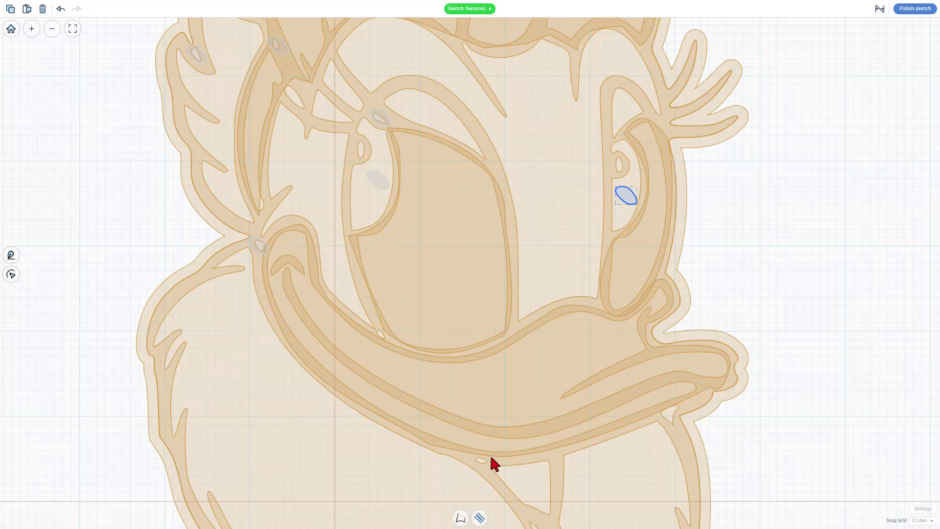
pyautogui.hotkey('ctrl', 'z')
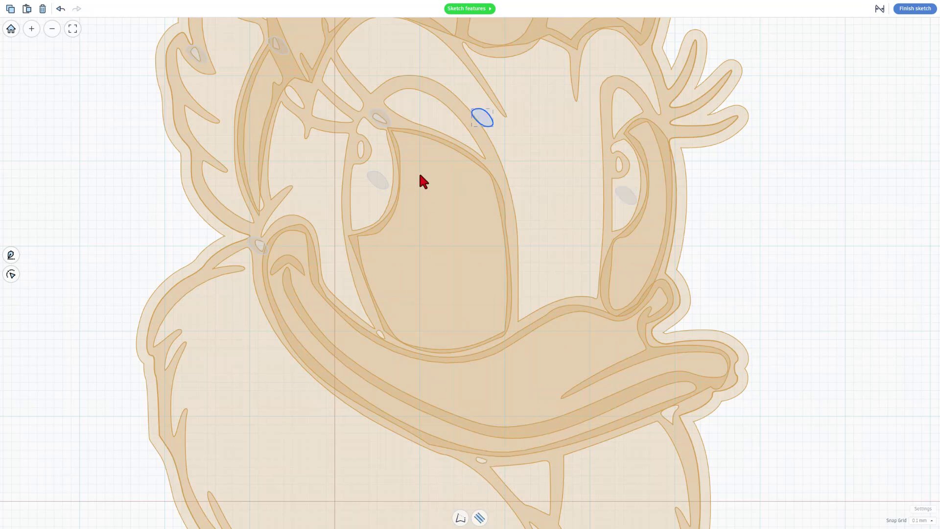
pyautogui.moveTo(627, 323); pyautogui.dragTo(669, 417)
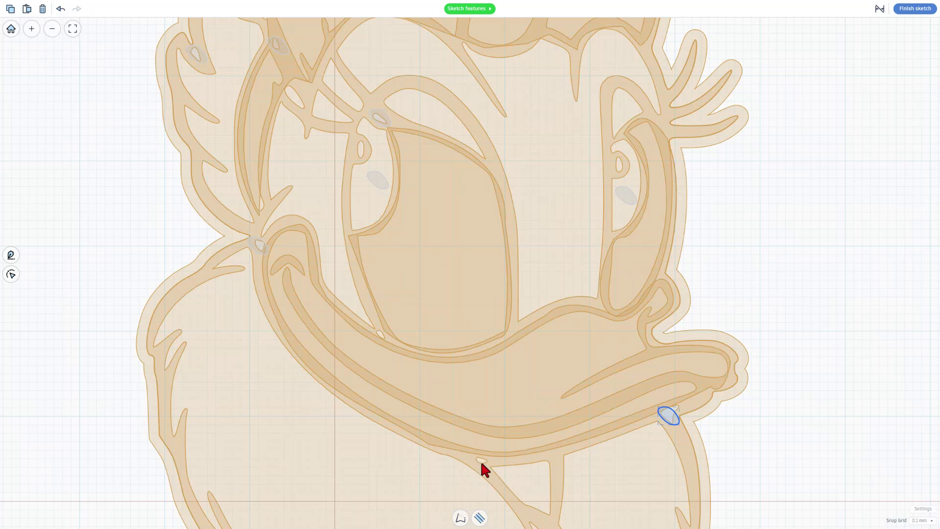
pyautogui.hotkey('ctrl', 'z')
pyautogui.moveTo(496, 185)
pyautogui.mouseDown()
pyautogui.moveTo(487, 449)
pyautogui.moveTo(477, 461)
pyautogui.mouseUp()
# Reshape the filler at the beak's lower-right corner to fit its gap.
pyautogui.click(665, 413)
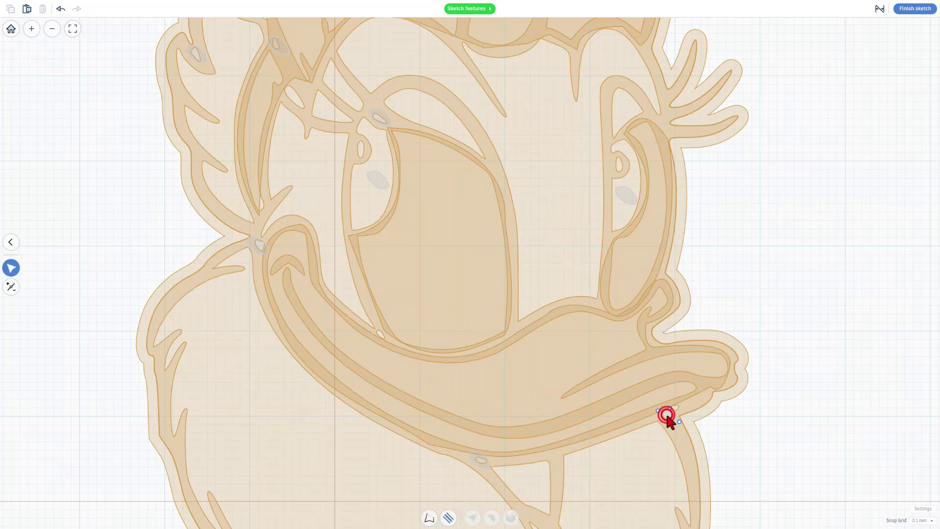
pyautogui.scroll(3, 664, 406)
pyautogui.click(664, 402)
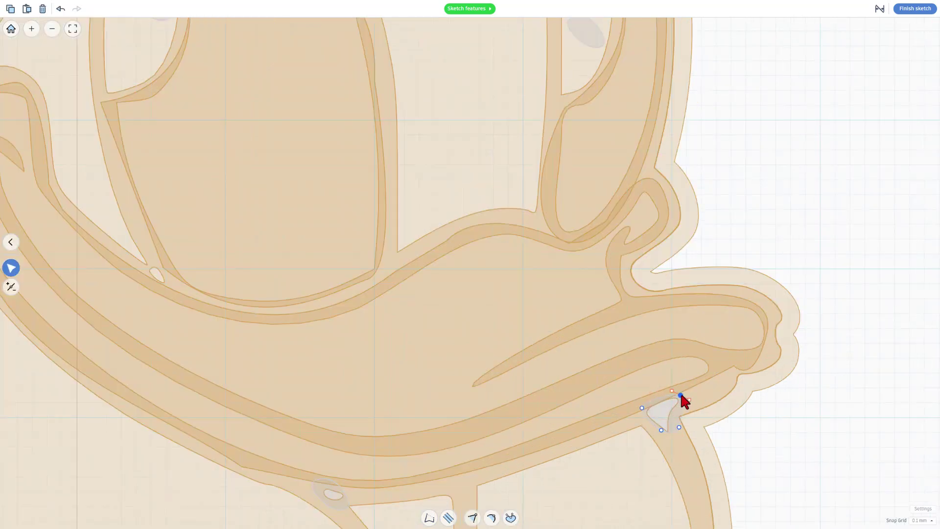
pyautogui.moveTo(684, 399); pyautogui.dragTo(677, 420)
pyautogui.click(680, 427)
pyautogui.click(321, 496)
# Adjust points on the fillers below the beak and in the left cheek, straightening the cheek point.
pyautogui.click(333, 488)
pyautogui.click(352, 494)
pyautogui.scroll(-2, 343, 440)
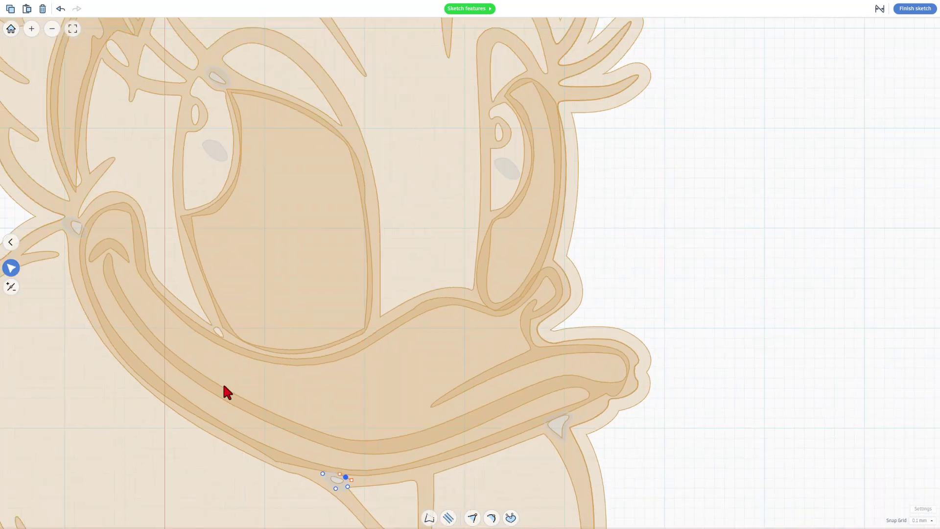
pyautogui.click(77, 225)
pyautogui.click(84, 231)
pyautogui.scroll(3, 87, 233)
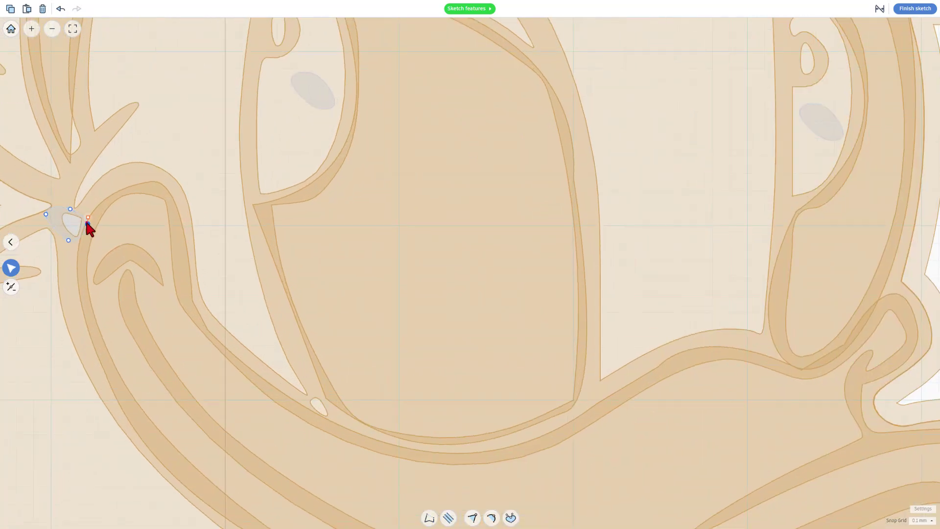
pyautogui.click(87, 224)
pyautogui.scroll(-5, 113, 222)
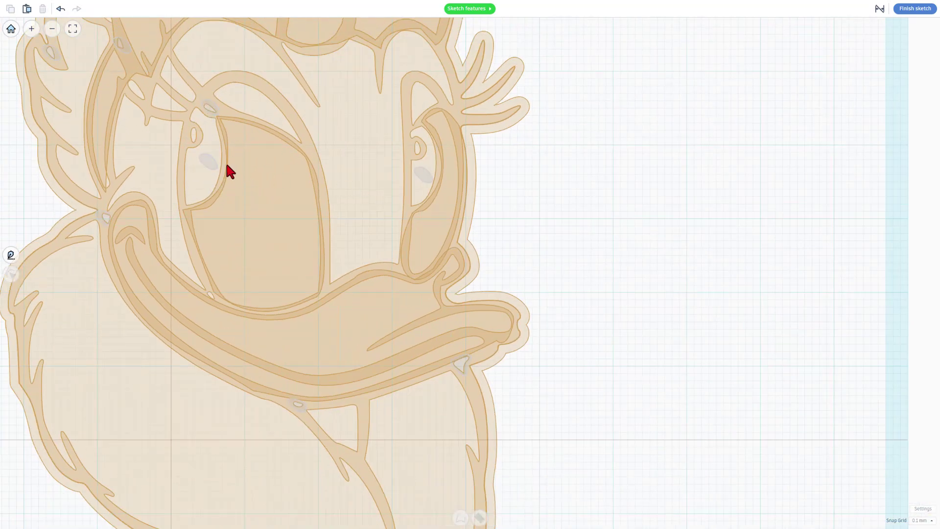
# Delete the ellipse inside the left eye and trace a new eye-white shape with the Pen.
pyautogui.click(205, 163)
pyautogui.press('Delete')
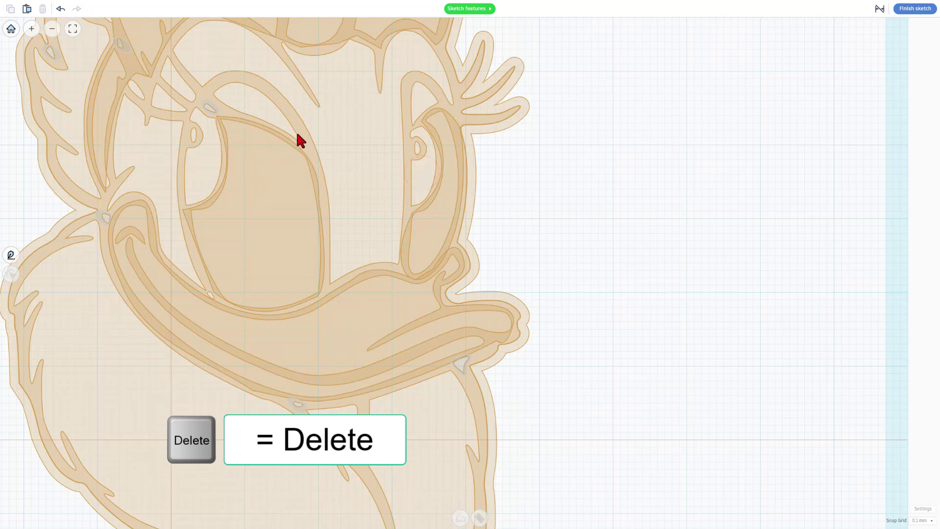
pyautogui.press('p')
pyautogui.click(199, 103)
pyautogui.click(191, 127)
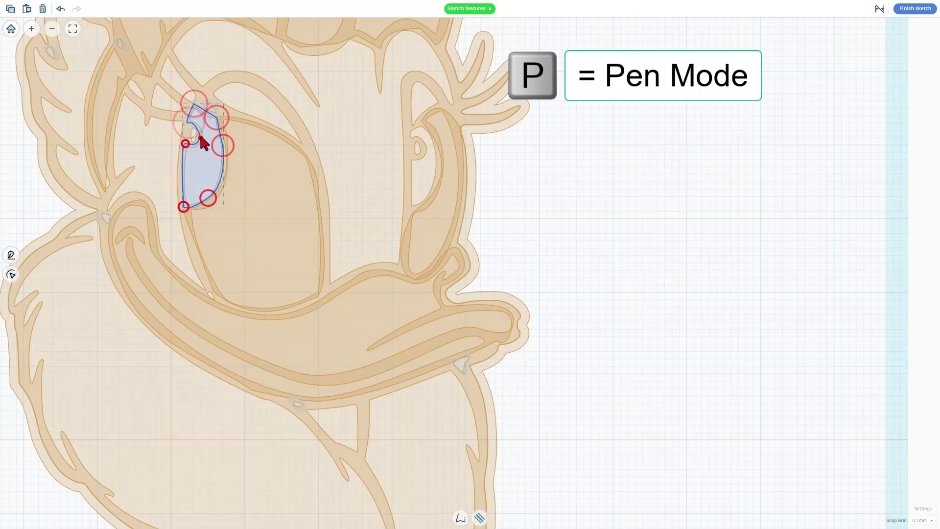
pyautogui.scroll(3, 411, 152)
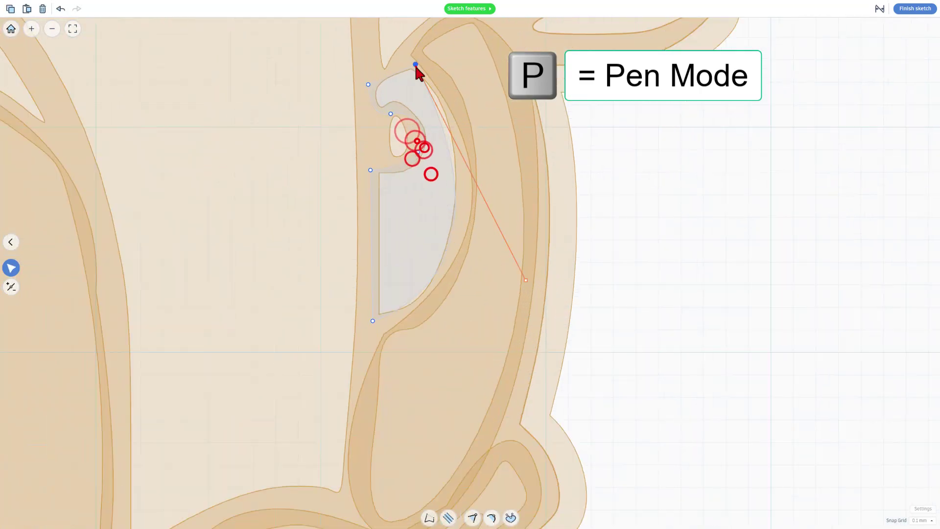
pyautogui.click(414, 66)
pyautogui.scroll(-1, 426, 267)
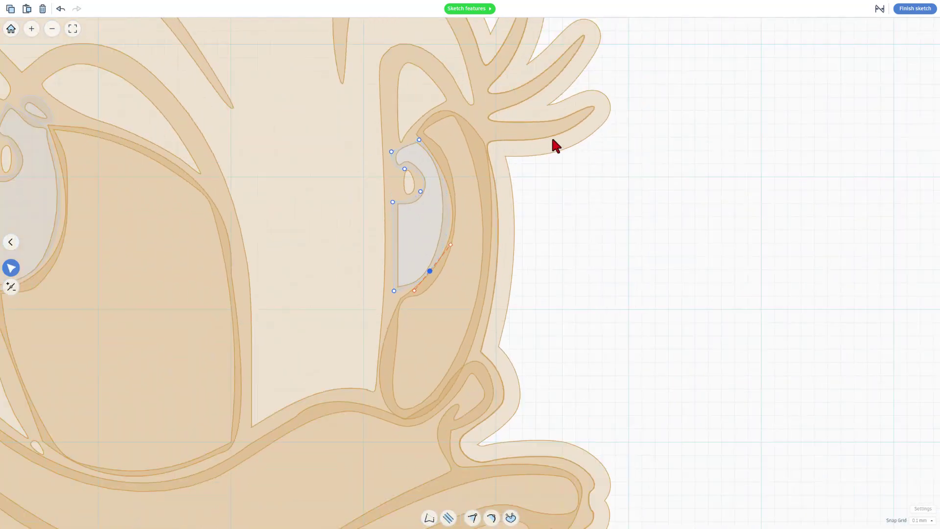
# Finish the sketch and return to the workplane with nothing selected.
pyautogui.click(902, 13)
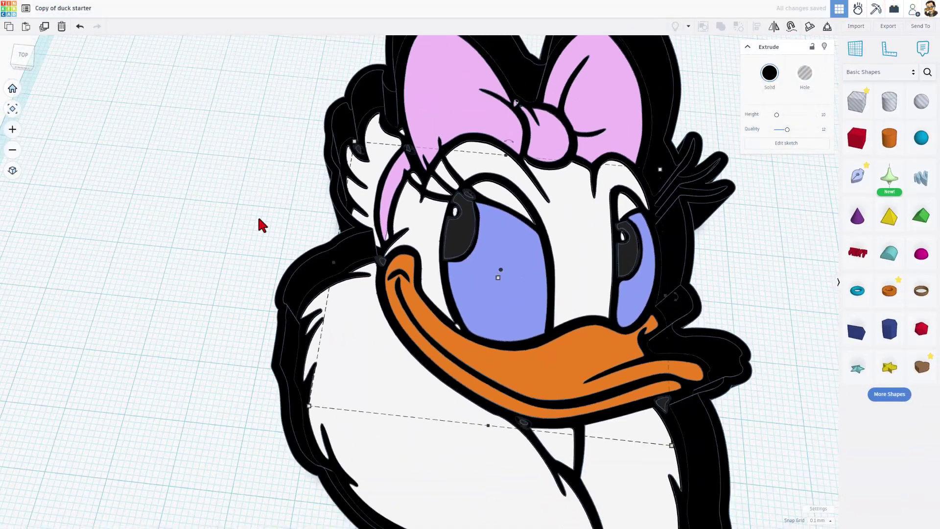
pyautogui.click(259, 218)
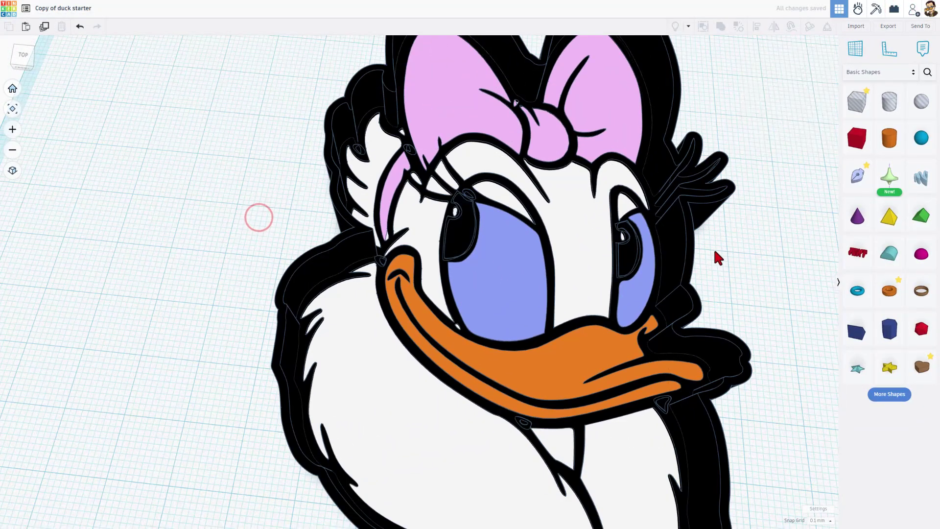
pyautogui.scroll(-3, 716, 257)
pyautogui.scroll(3, 772, 239)
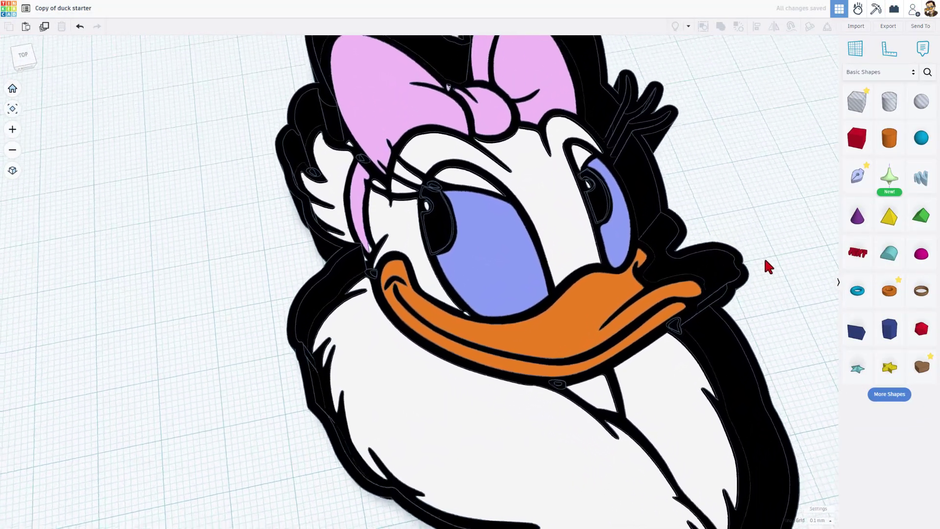
pyautogui.scroll(-3, 767, 267)
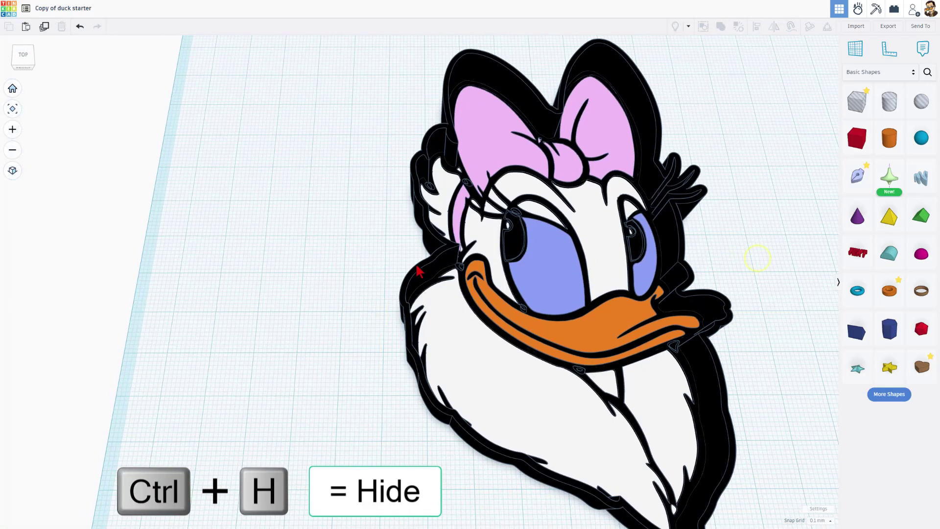
# Hide the white face-and-body base and the orange beak.
pyautogui.click(490, 375)
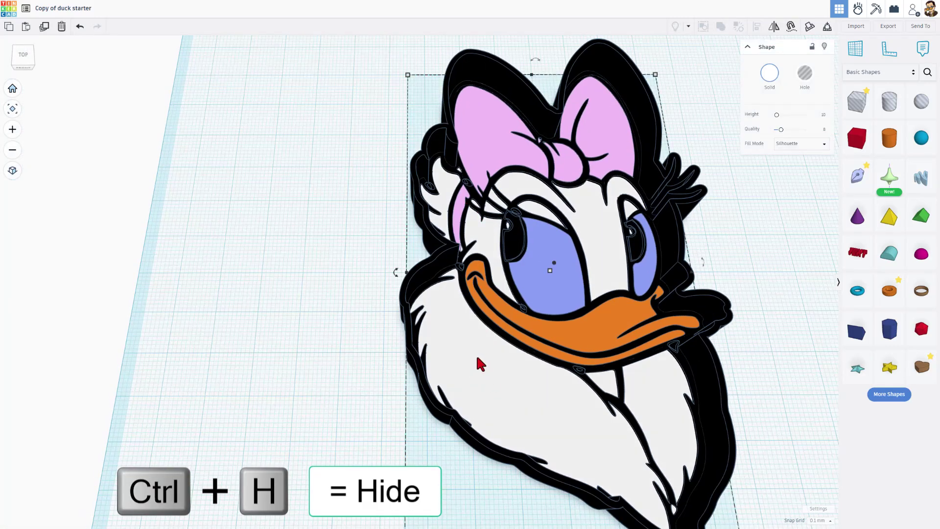
pyautogui.hotkey('ctrl', 'h')
pyautogui.click(580, 328)
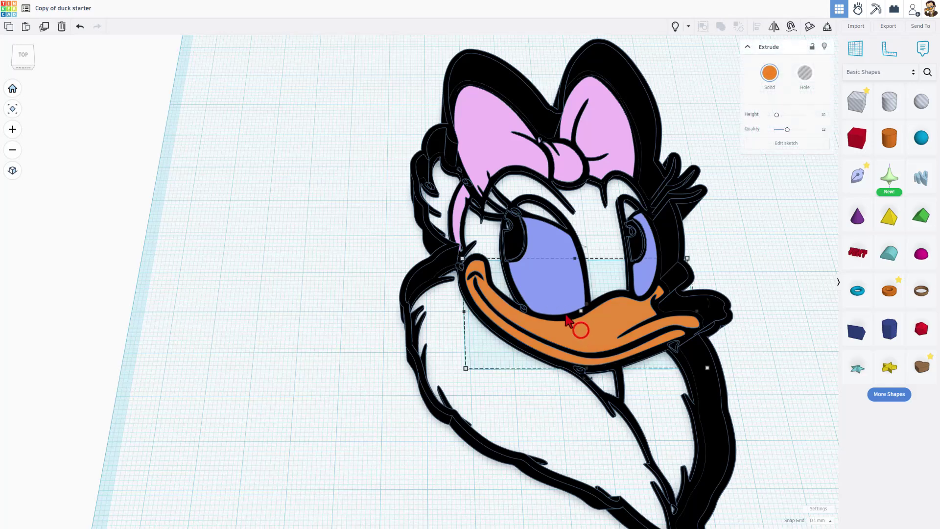
pyautogui.click(825, 47)
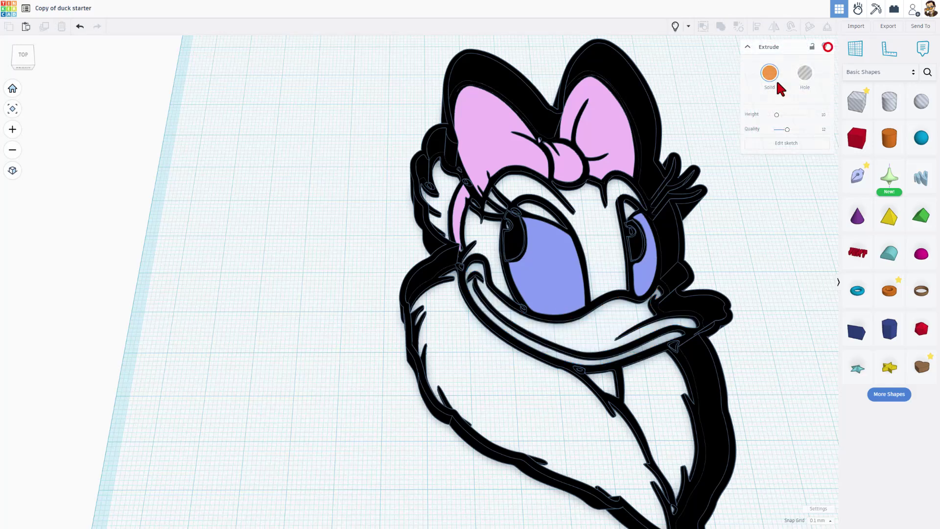
# Hide the blue eye, the pink bow and the thick black outline.
pyautogui.click(541, 272)
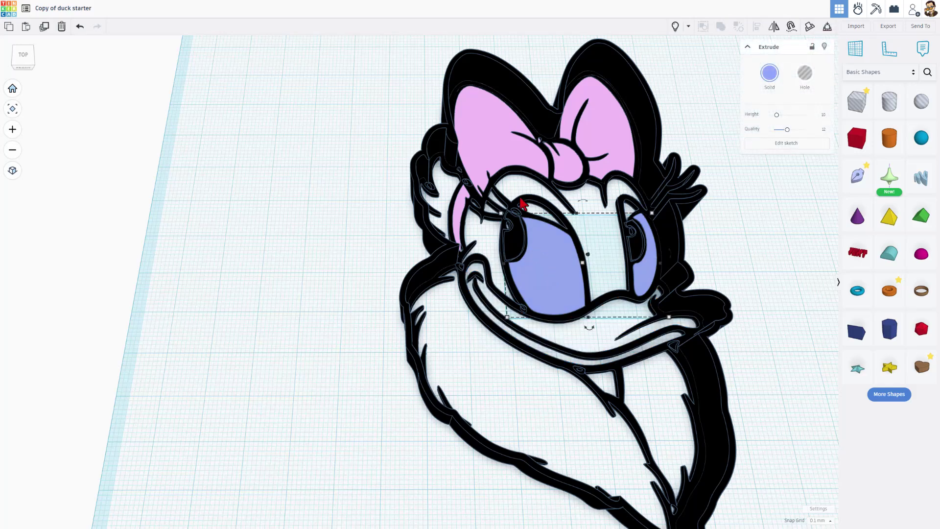
pyautogui.keyDown('shift'); pyautogui.click(474, 128); pyautogui.keyUp('shift')
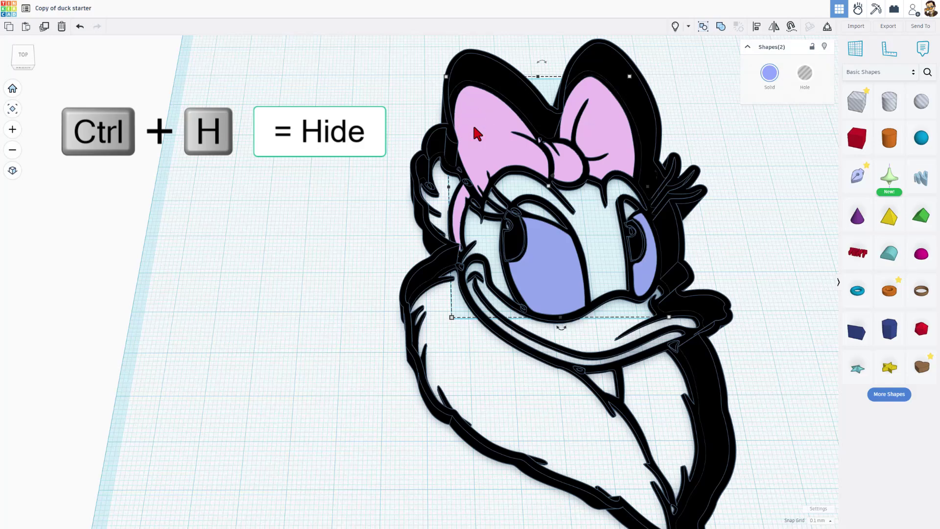
pyautogui.hotkey('ctrl', 'h')
pyautogui.click(548, 114)
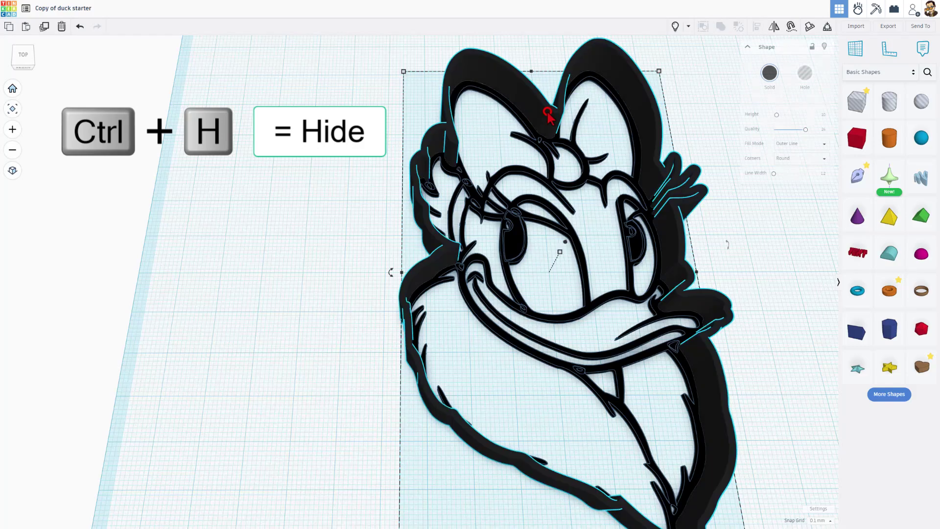
pyautogui.click(826, 47)
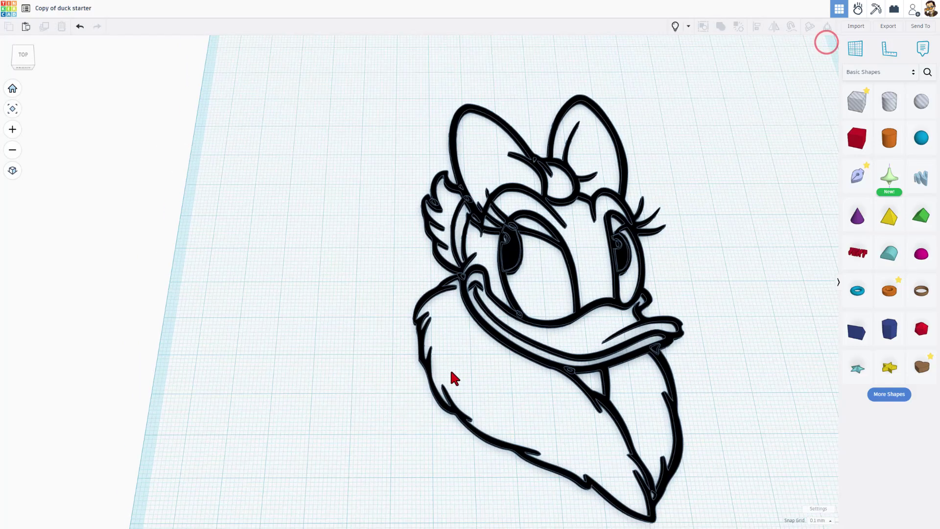
# Union-group all black wall and filler shapes with Ctrl+G, then show all hidden parts.
pyautogui.moveTo(483, 342); pyautogui.dragTo(314, 328, button='middle')
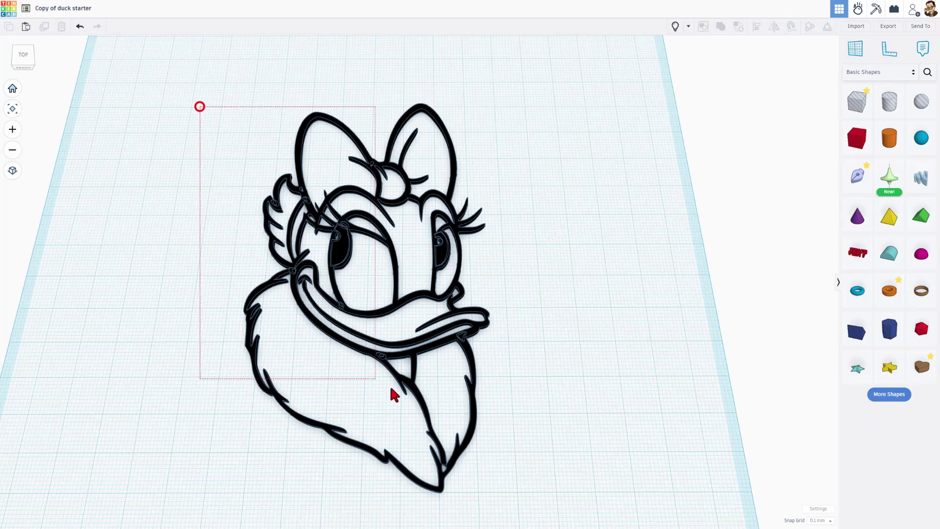
pyautogui.moveTo(527, 484); pyautogui.dragTo(527, 483)
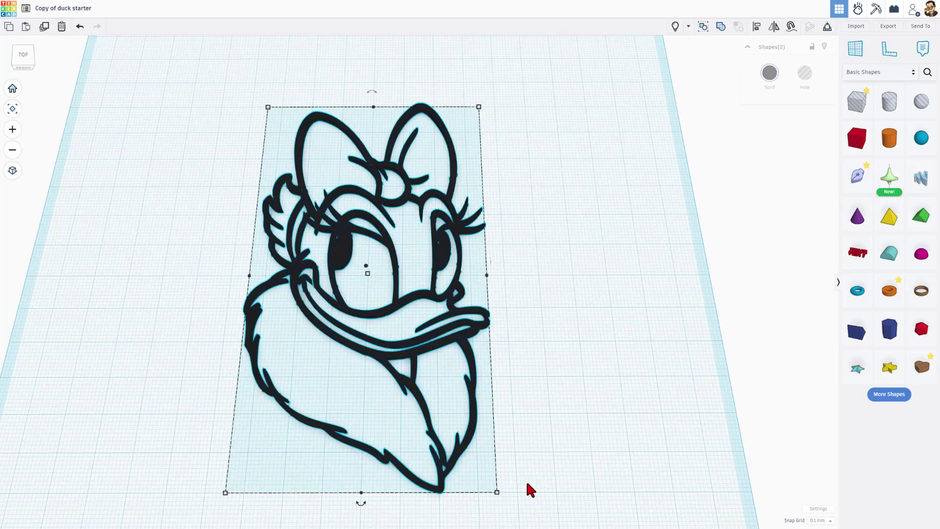
pyautogui.hotkey('ctrl', 'g')
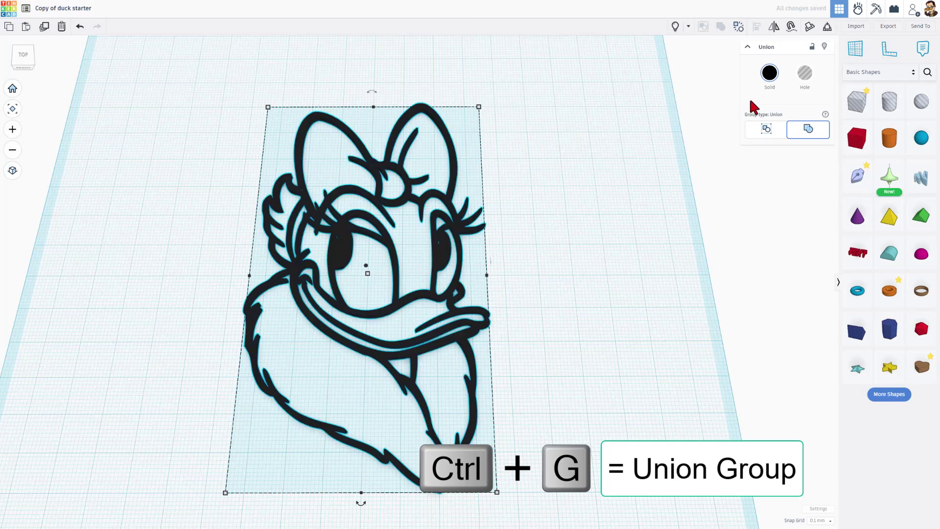
pyautogui.click(680, 32)
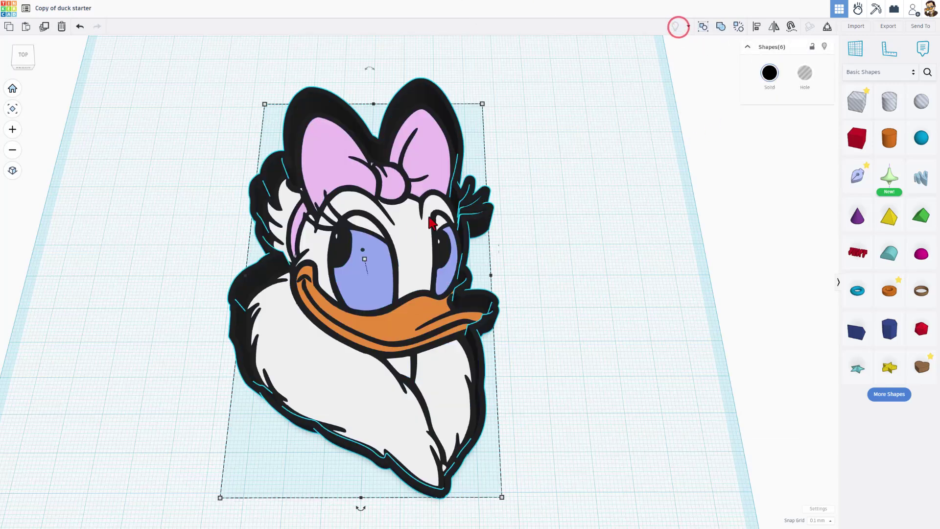